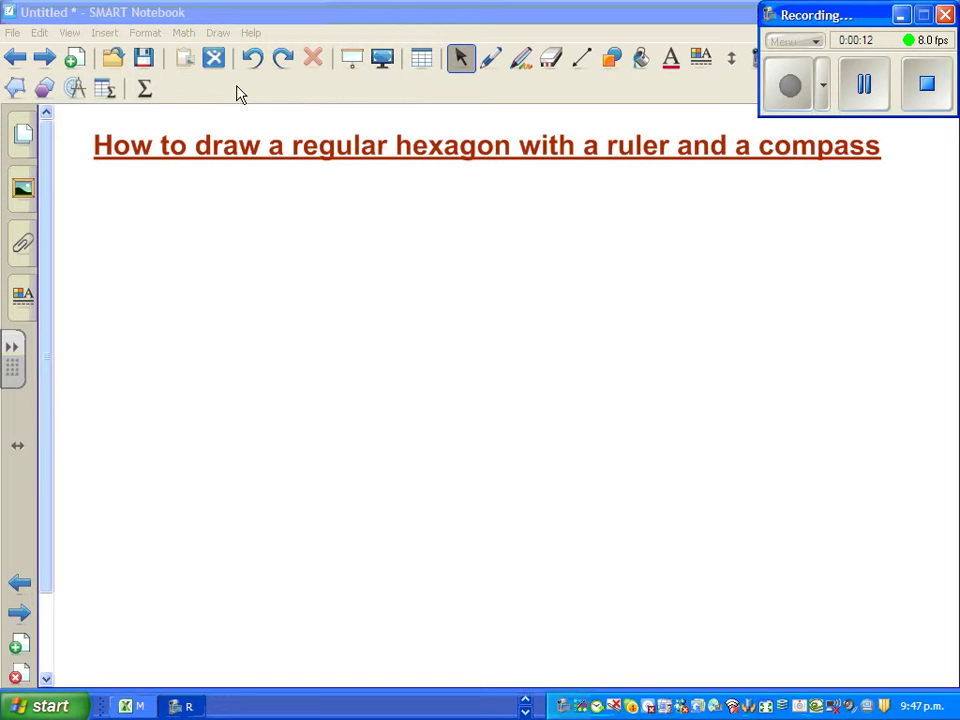
Draw a regular six-sided polygon in the middle of the page below the title.
{"action": "left_click", "coordinate": [46, 89]}
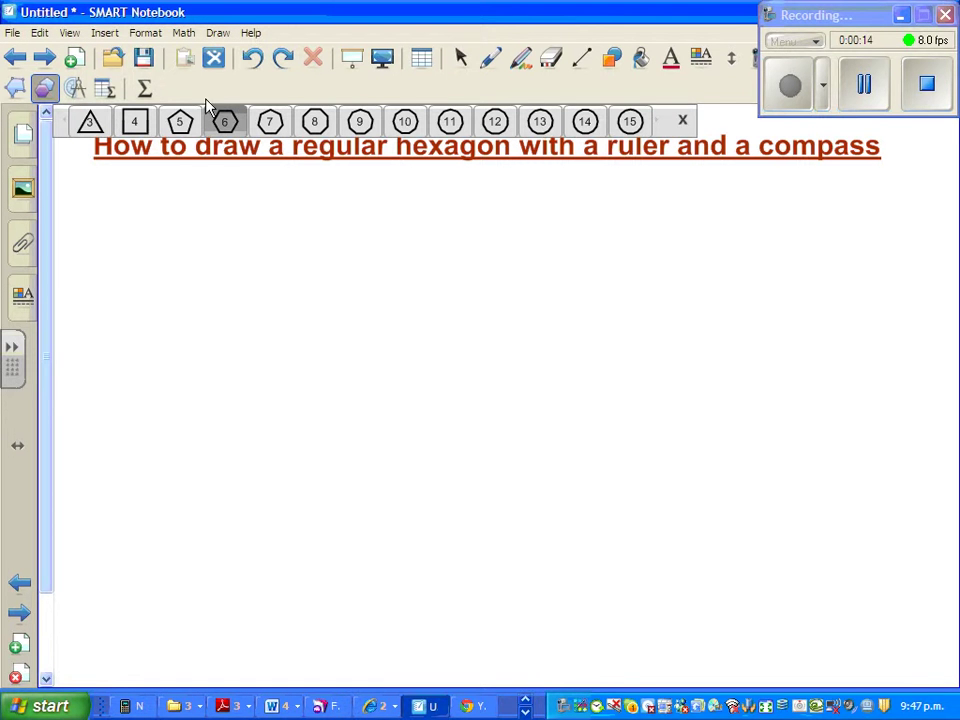
{"action": "left_click", "coordinate": [225, 124]}
{"action": "left_click_drag", "start_coordinate": [301, 436], "coordinate": [558, 291]}
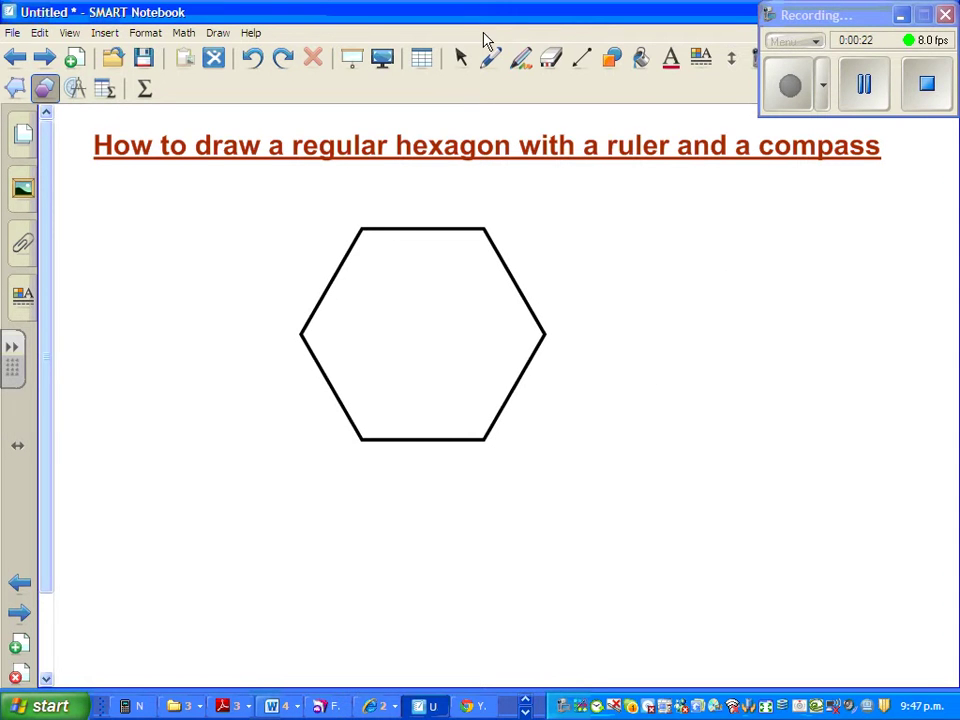
Mark the hexagon's leftmost interior angle with a black handwritten arc and the label 120°.
{"action": "left_click", "coordinate": [491, 58]}
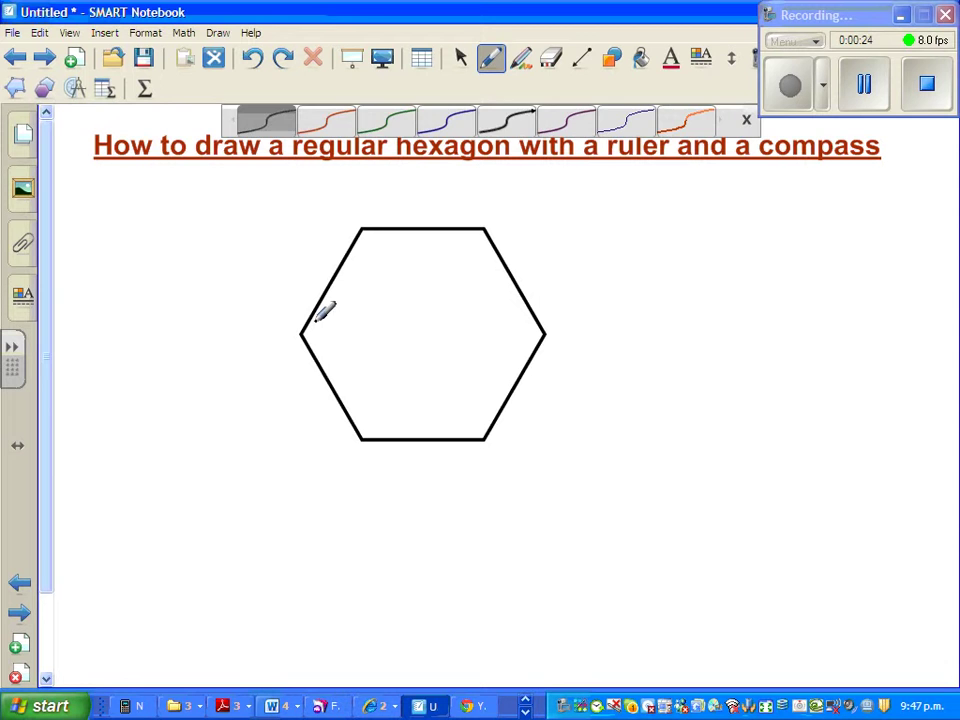
{"action": "mouse_move", "coordinate": [319, 316]}
{"action": "left_mouse_down"}
{"action": "mouse_move", "coordinate": [311, 355]}
{"action": "mouse_move", "coordinate": [346, 341]}
{"action": "mouse_move", "coordinate": [353, 327]}
{"action": "left_mouse_up"}
{"action": "left_click_drag", "start_coordinate": [352, 318], "coordinate": [353, 319]}
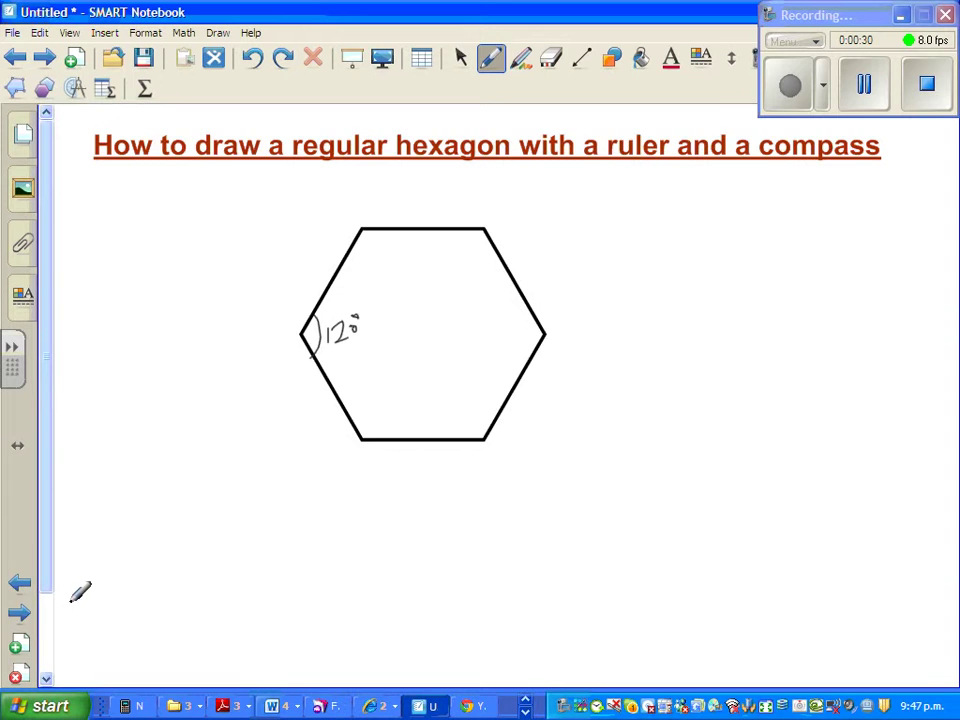
Go to the next blank page, mark a centre point with the blue pen and label it O.
{"action": "left_click", "coordinate": [20, 614]}
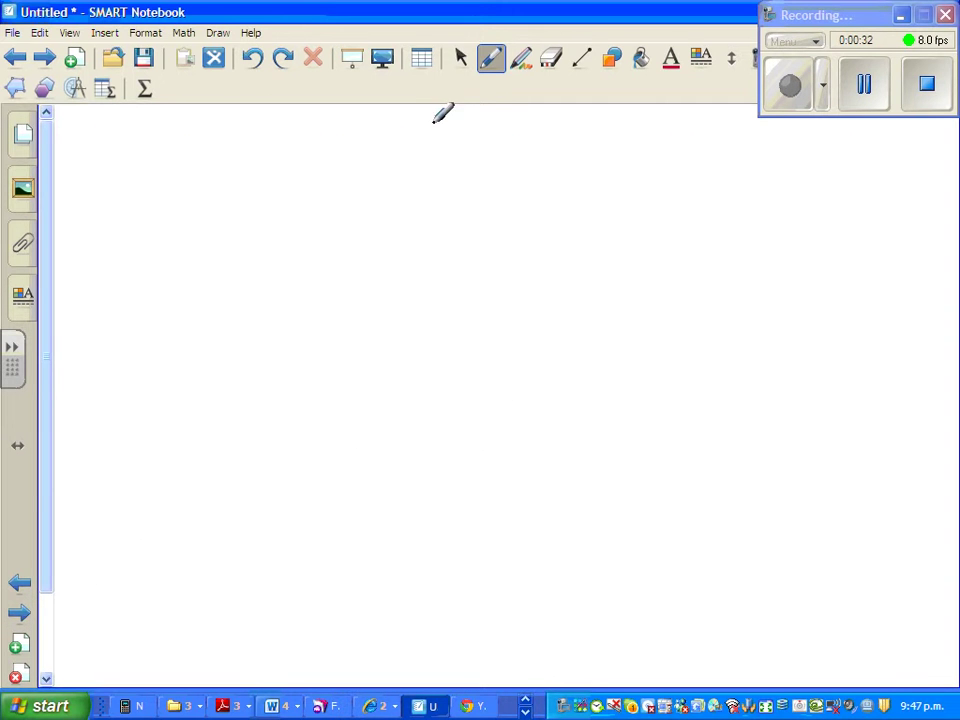
{"action": "left_click", "coordinate": [489, 59]}
{"action": "left_click", "coordinate": [451, 122]}
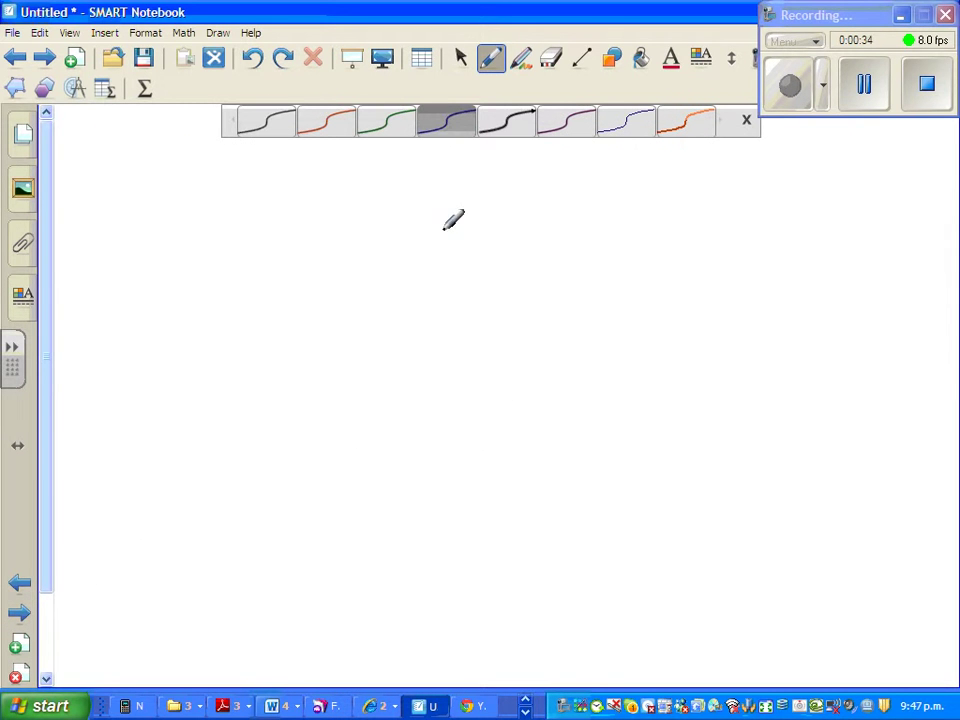
{"action": "left_click", "coordinate": [453, 407]}
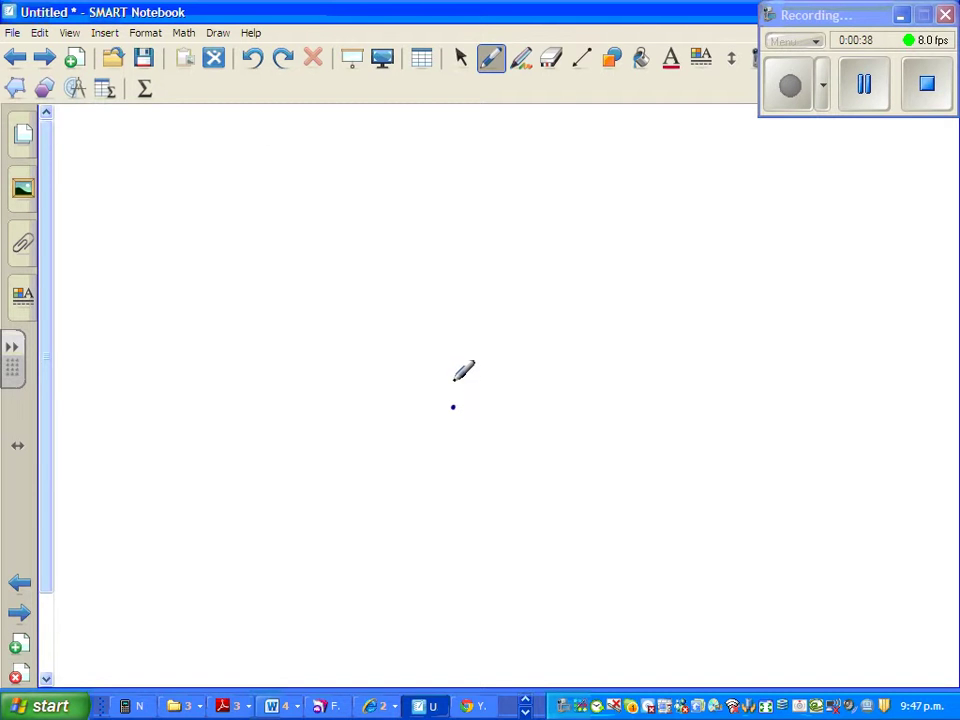
{"action": "left_click_drag", "start_coordinate": [458, 370], "coordinate": [457, 371]}
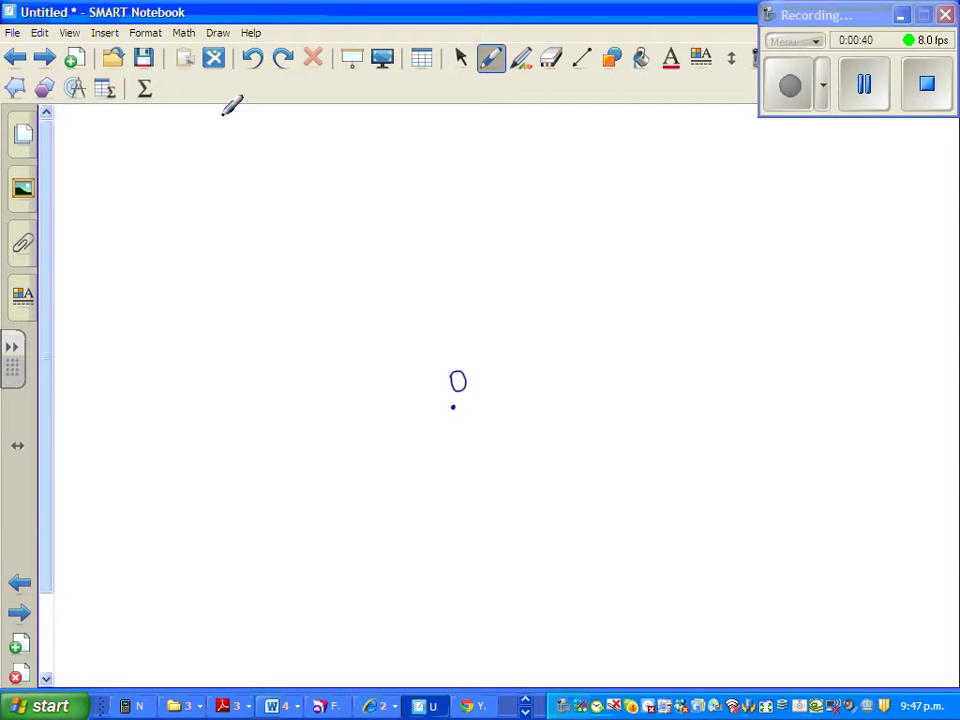
Insert the compass and place its needle point exactly on centre point O.
{"action": "left_click", "coordinate": [76, 90]}
{"action": "left_click", "coordinate": [178, 122]}
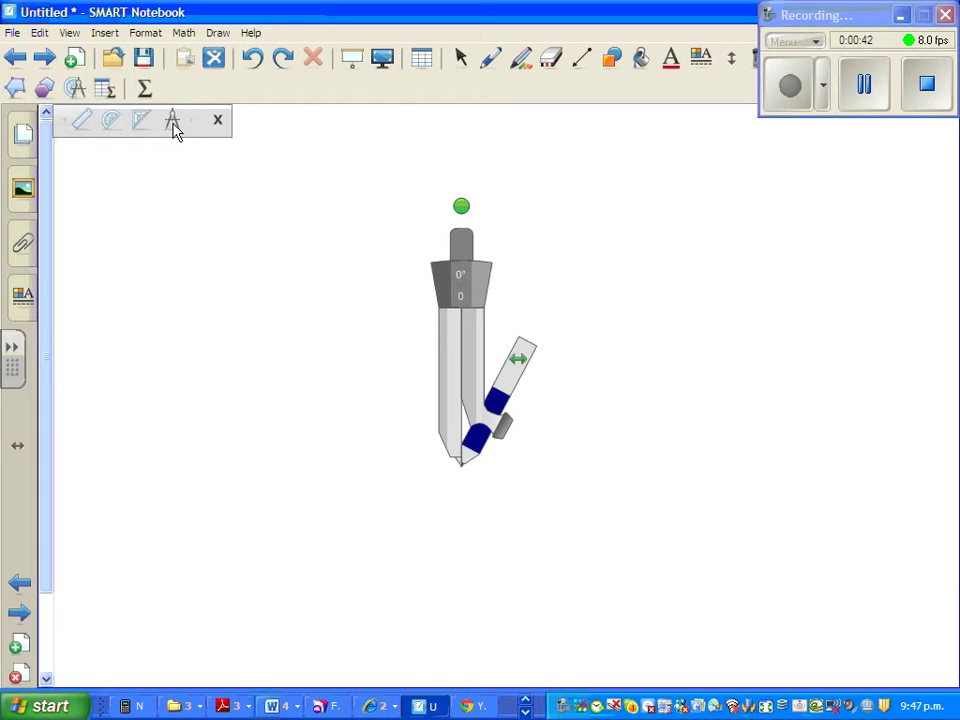
{"action": "left_click", "coordinate": [461, 60]}
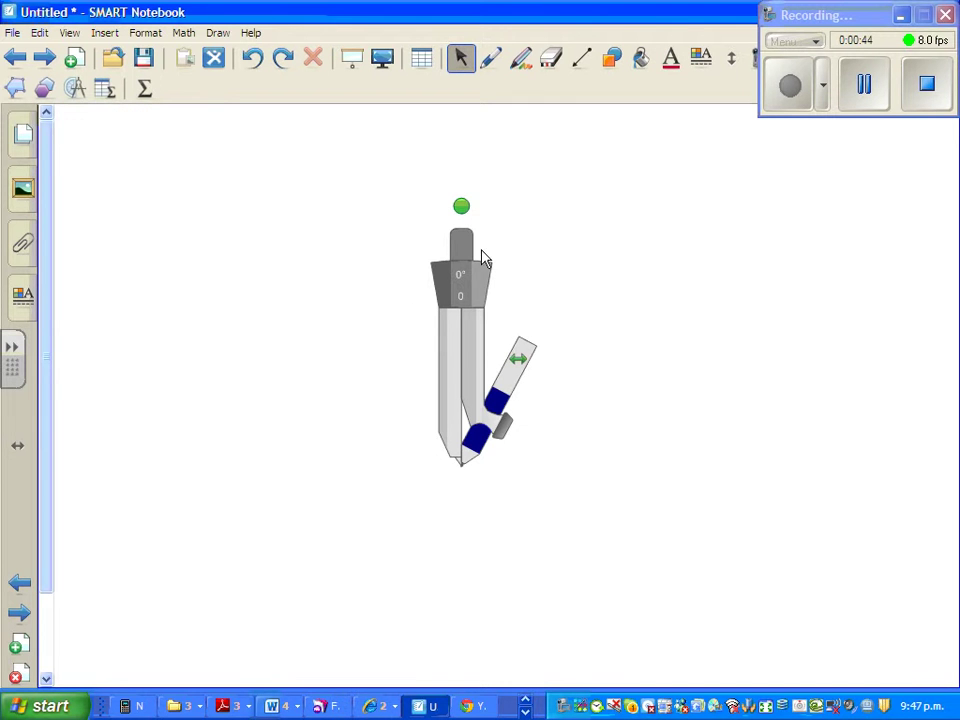
{"action": "mouse_move", "coordinate": [463, 276]}
{"action": "left_mouse_down"}
{"action": "mouse_move", "coordinate": [456, 198]}
{"action": "mouse_move", "coordinate": [458, 208]}
{"action": "left_mouse_up"}
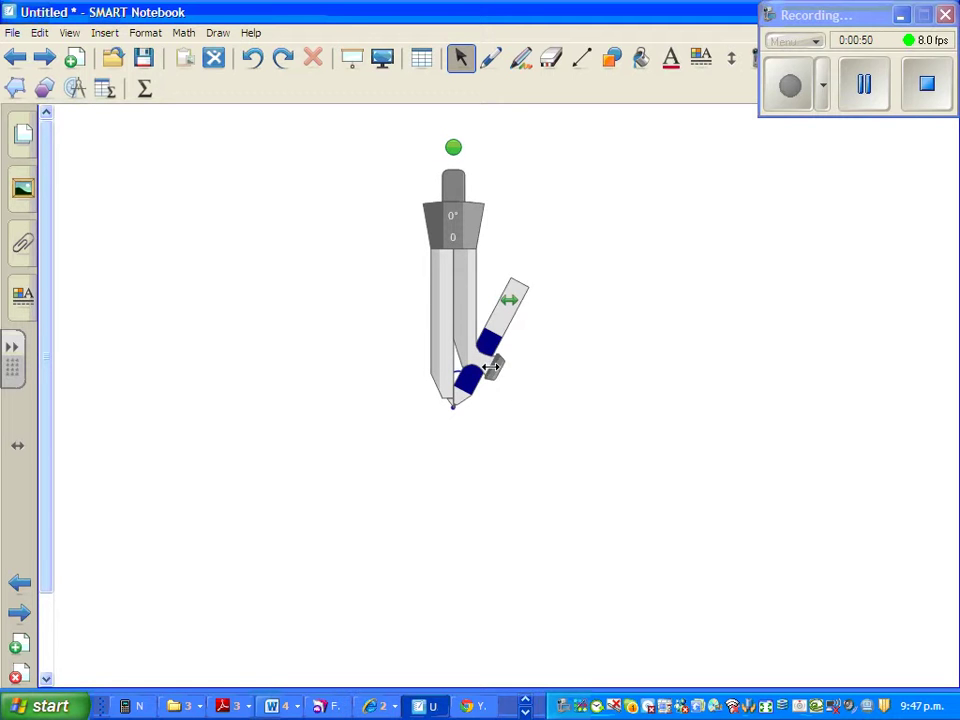
Open the compass to a radius of about 179, draw a full 360° circle around O and move the compass off the circle.
{"action": "left_click_drag", "start_coordinate": [489, 366], "coordinate": [671, 386]}
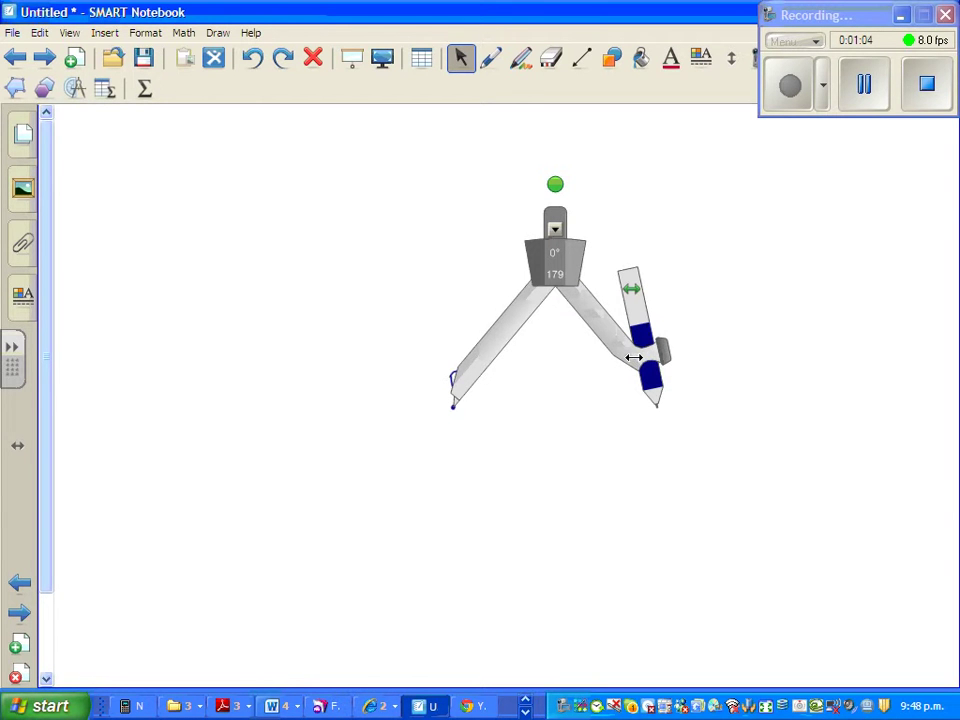
{"action": "mouse_move", "coordinate": [655, 389]}
{"action": "left_mouse_down"}
{"action": "mouse_move", "coordinate": [634, 296]}
{"action": "mouse_move", "coordinate": [411, 228]}
{"action": "mouse_move", "coordinate": [414, 514]}
{"action": "mouse_move", "coordinate": [606, 440]}
{"action": "mouse_move", "coordinate": [621, 390]}
{"action": "mouse_move", "coordinate": [587, 241]}
{"action": "left_mouse_up"}
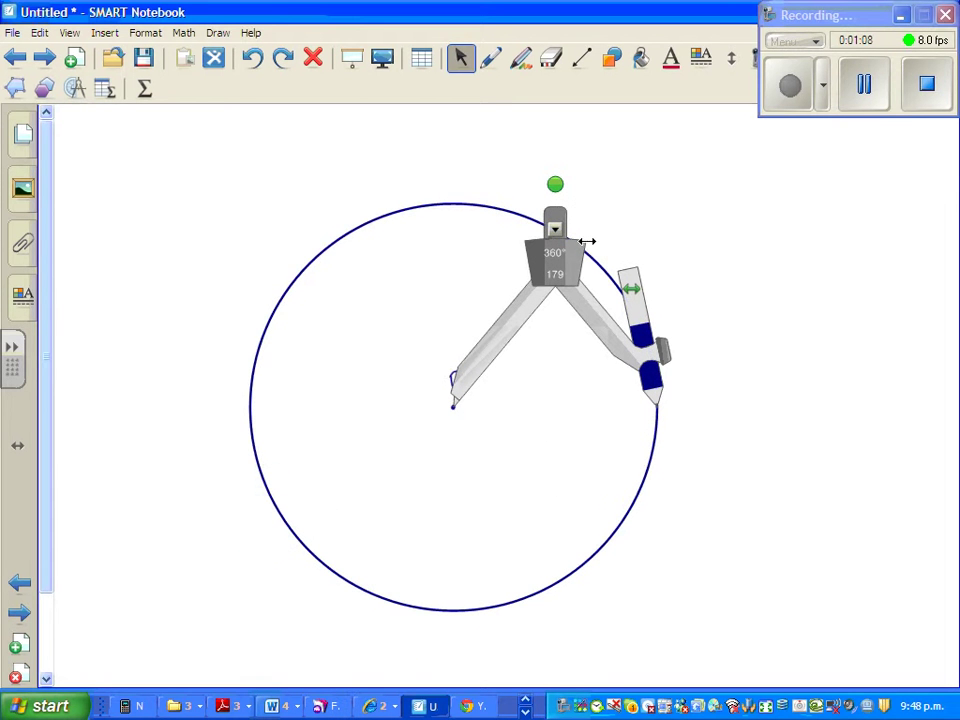
{"action": "left_click", "coordinate": [463, 64]}
{"action": "left_click_drag", "start_coordinate": [563, 268], "coordinate": [829, 221]}
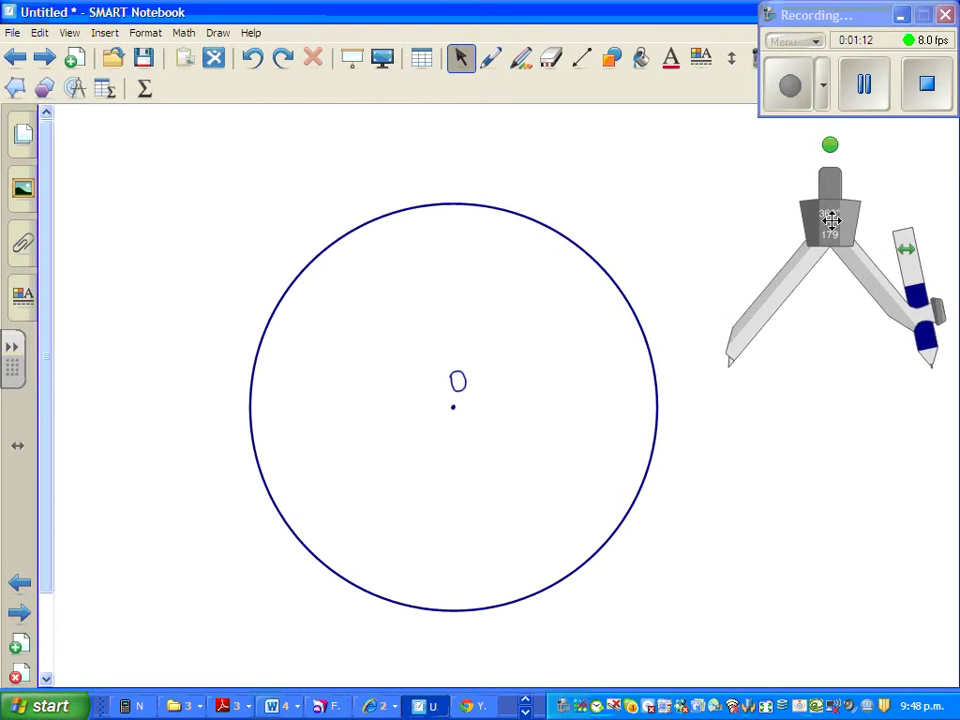
Draw a thin purple radius line from O to the circle's lower left, mark its endpoint in red and label it A.
{"action": "left_click", "coordinate": [582, 62]}
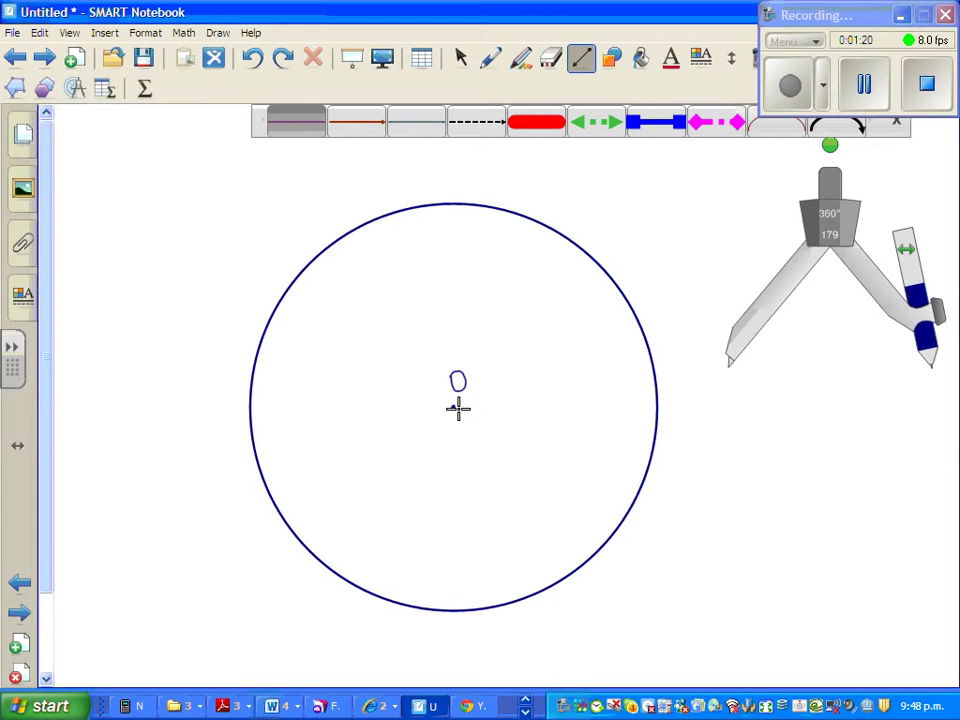
{"action": "left_click_drag", "start_coordinate": [453, 407], "coordinate": [285, 519]}
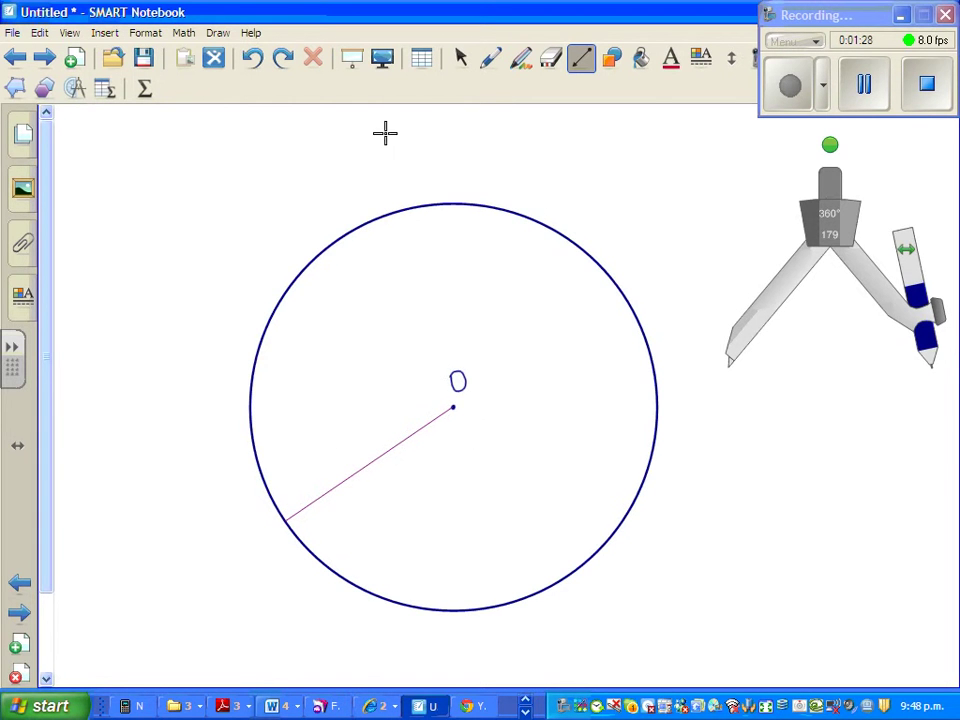
{"action": "left_click", "coordinate": [489, 60]}
{"action": "left_click", "coordinate": [320, 127]}
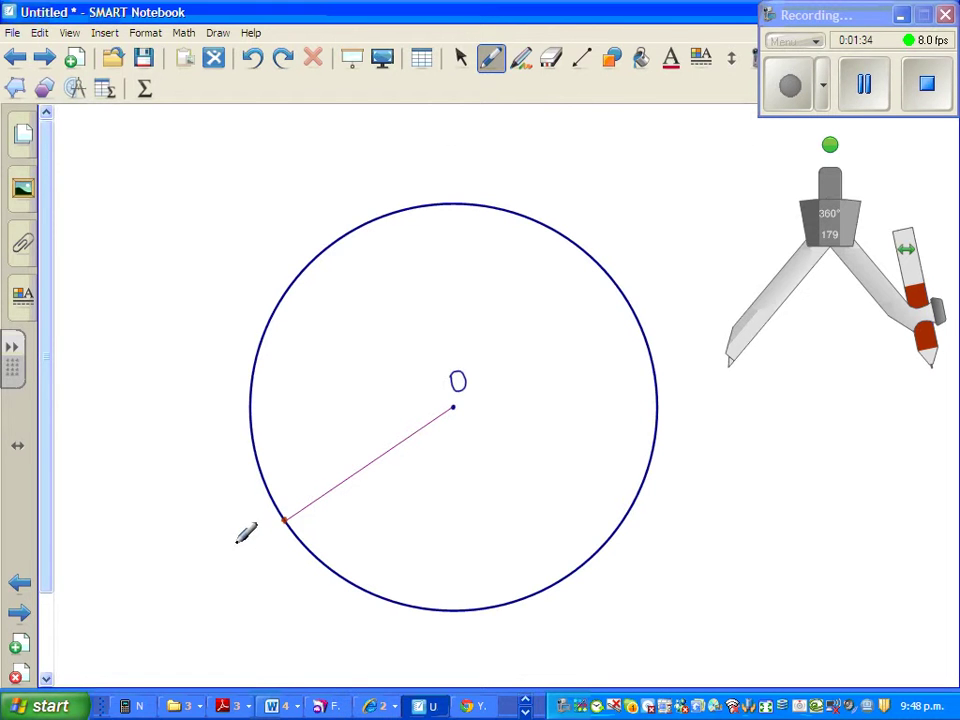
{"action": "mouse_move", "coordinate": [234, 554]}
{"action": "left_mouse_down"}
{"action": "mouse_move", "coordinate": [252, 553]}
{"action": "mouse_move", "coordinate": [249, 544]}
{"action": "left_mouse_up"}
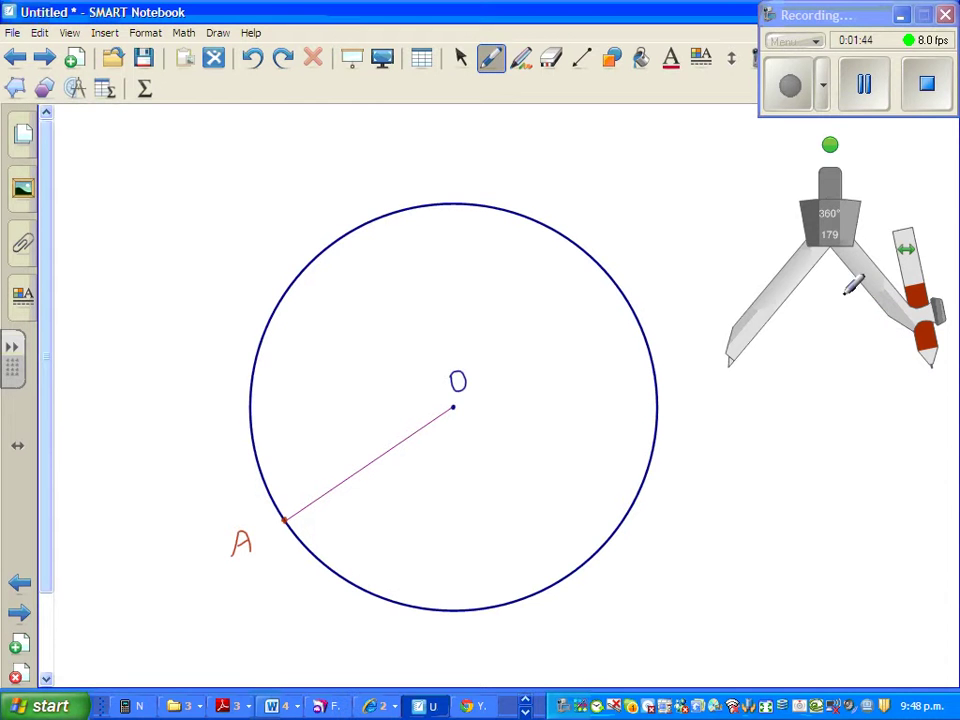
Place the compass needle on A and, keeping the same radius, draw a short arc of about 10° crossing the circle's bottom.
{"action": "left_click", "coordinate": [459, 58]}
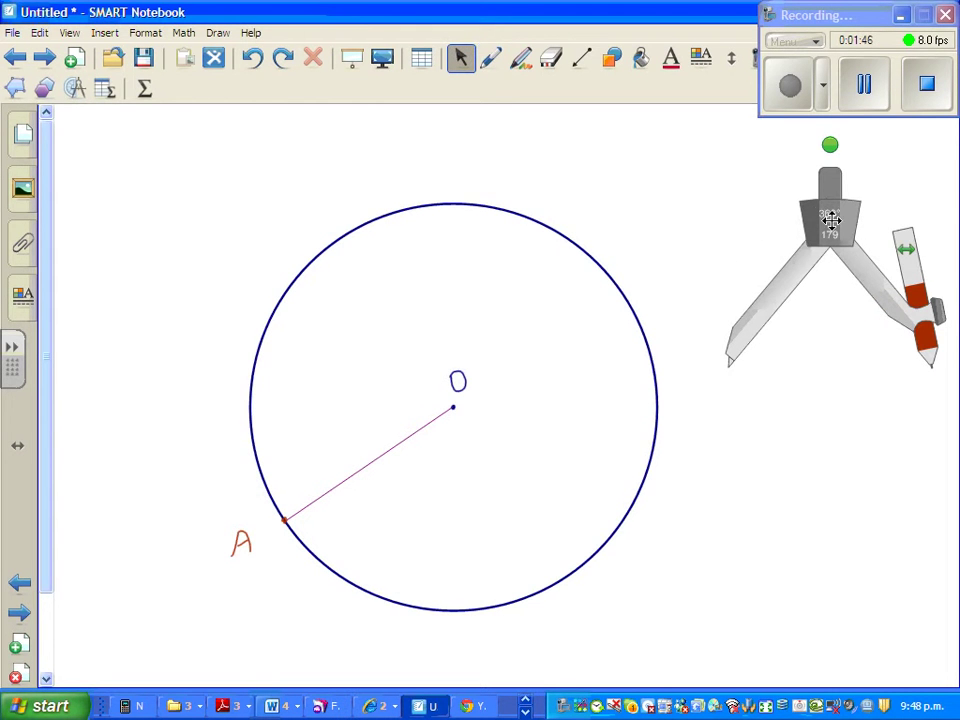
{"action": "left_click_drag", "start_coordinate": [820, 224], "coordinate": [383, 374]}
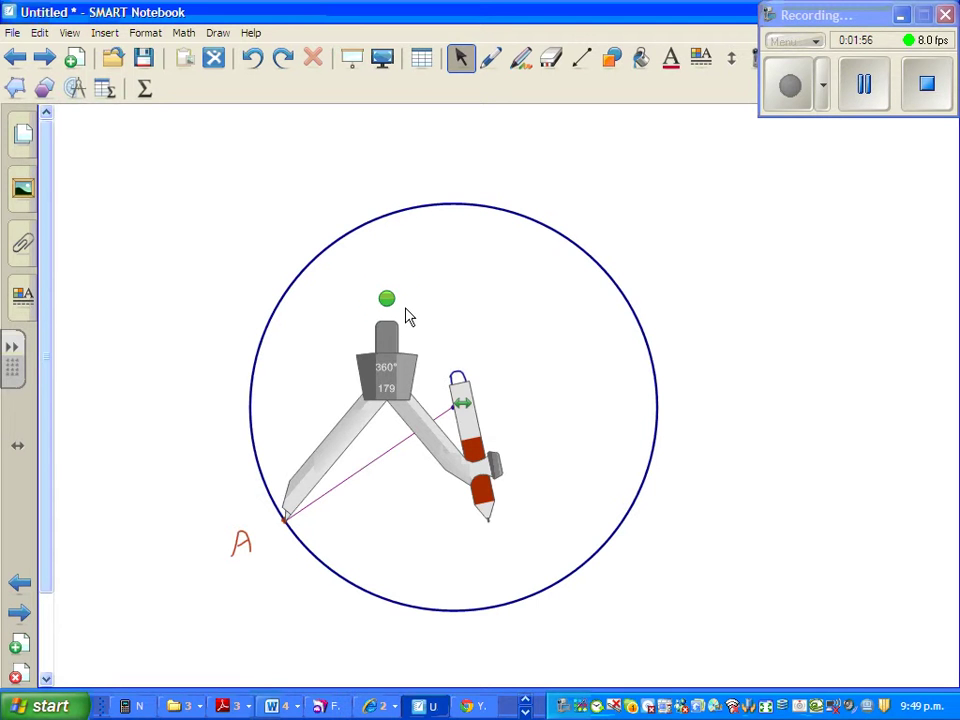
{"action": "mouse_move", "coordinate": [387, 298]}
{"action": "left_mouse_down"}
{"action": "mouse_move", "coordinate": [423, 321]}
{"action": "mouse_move", "coordinate": [439, 349]}
{"action": "mouse_move", "coordinate": [448, 409]}
{"action": "left_mouse_up"}
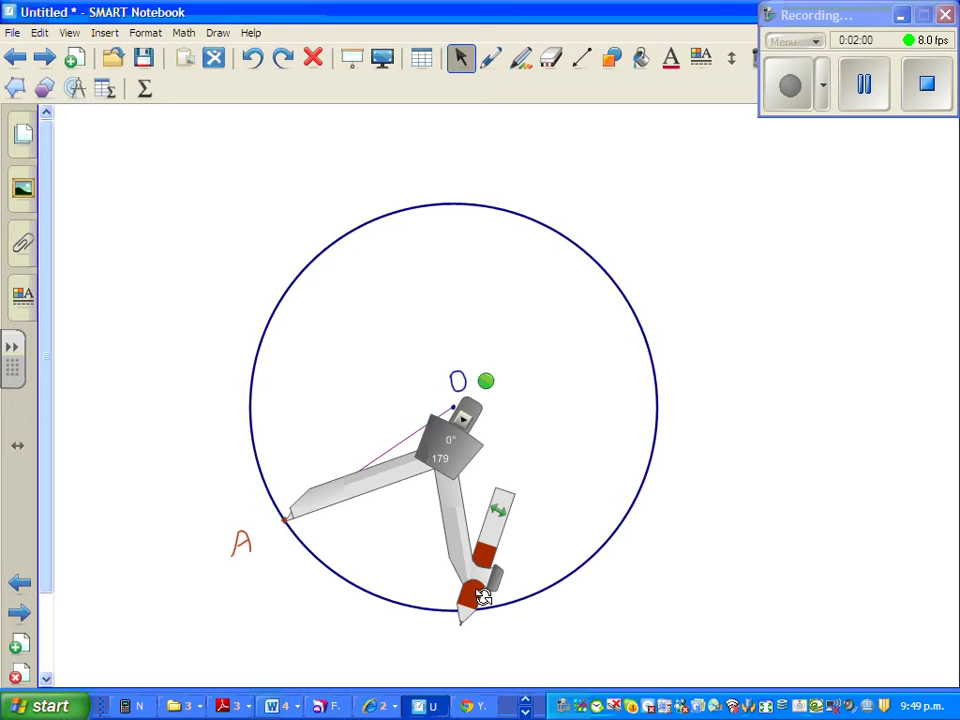
{"action": "mouse_move", "coordinate": [465, 608]}
{"action": "left_mouse_down"}
{"action": "mouse_move", "coordinate": [471, 583]}
{"action": "mouse_move", "coordinate": [475, 590]}
{"action": "left_mouse_up"}
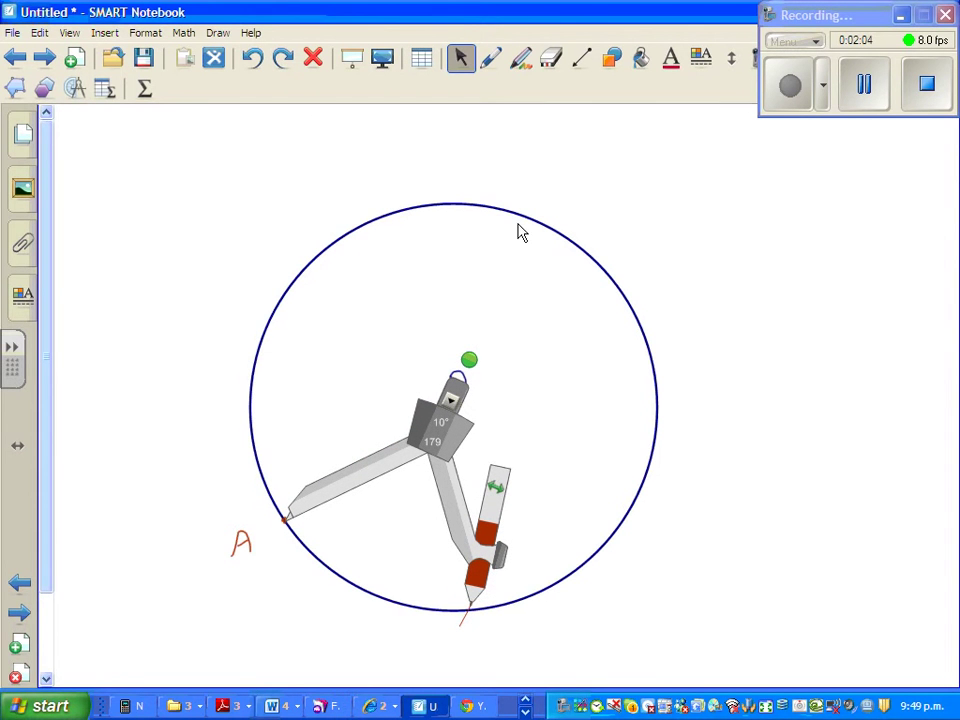
Mark the intersection at the circle's bottom with the red pen and label it B.
{"action": "left_click", "coordinate": [490, 58]}
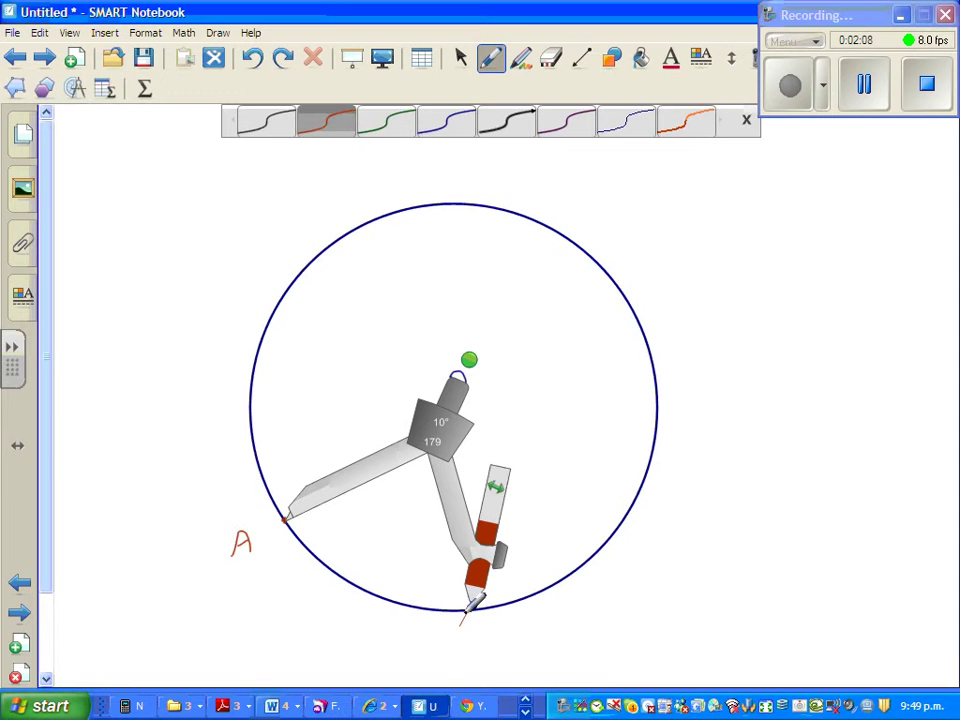
{"action": "left_click", "coordinate": [475, 600]}
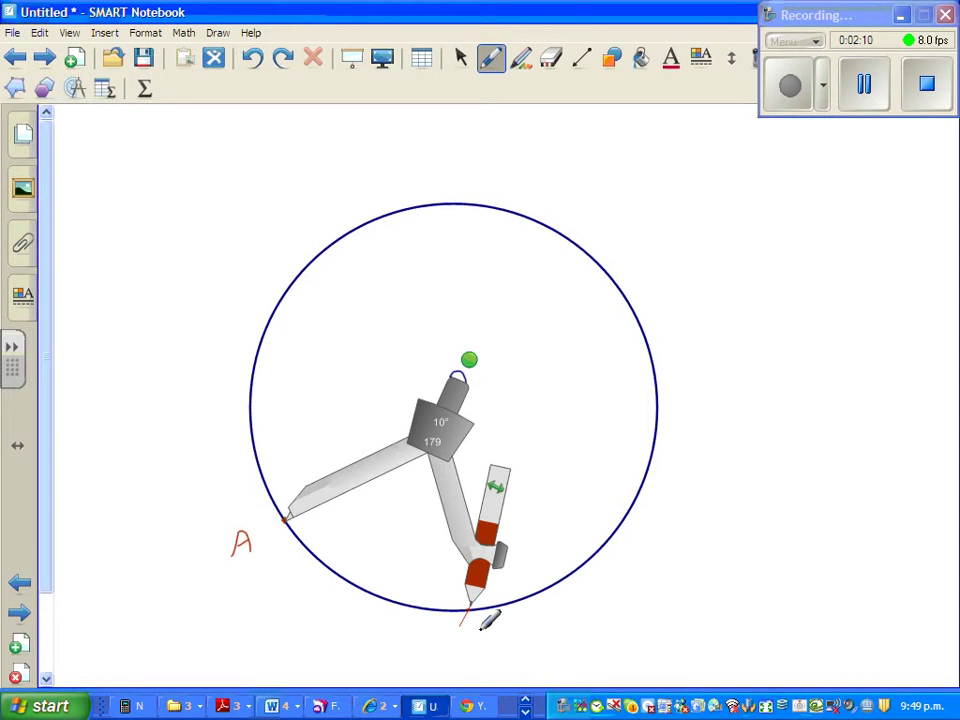
{"action": "left_click_drag", "start_coordinate": [478, 626], "coordinate": [480, 645]}
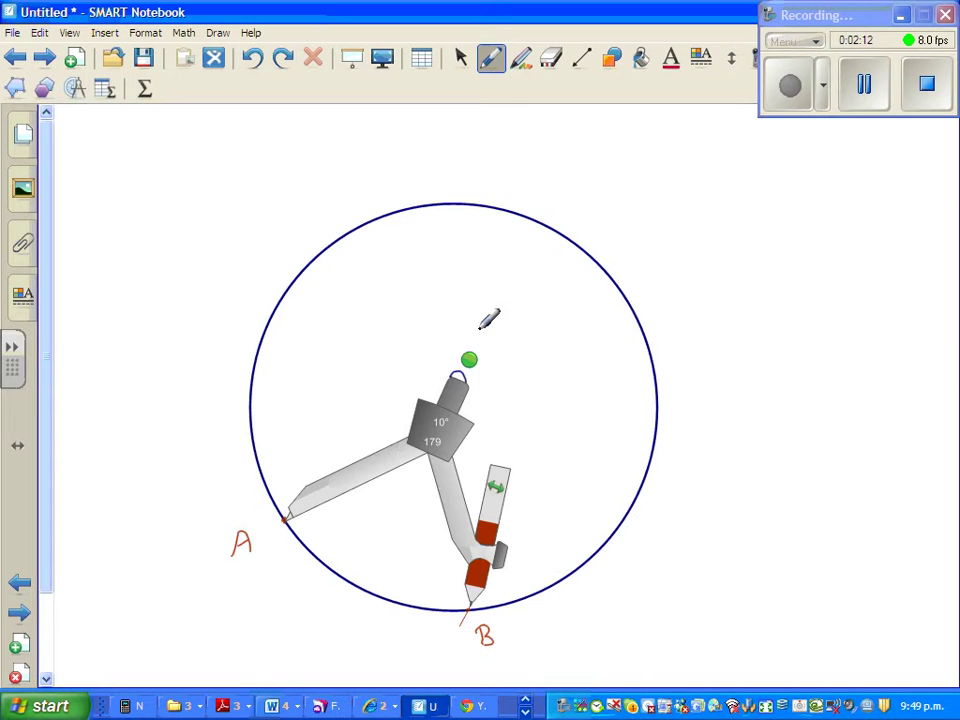
Place the compass needle on B, rotate it and draw an arc of about 11° crossing the circle's lower right.
{"action": "left_click", "coordinate": [461, 57]}
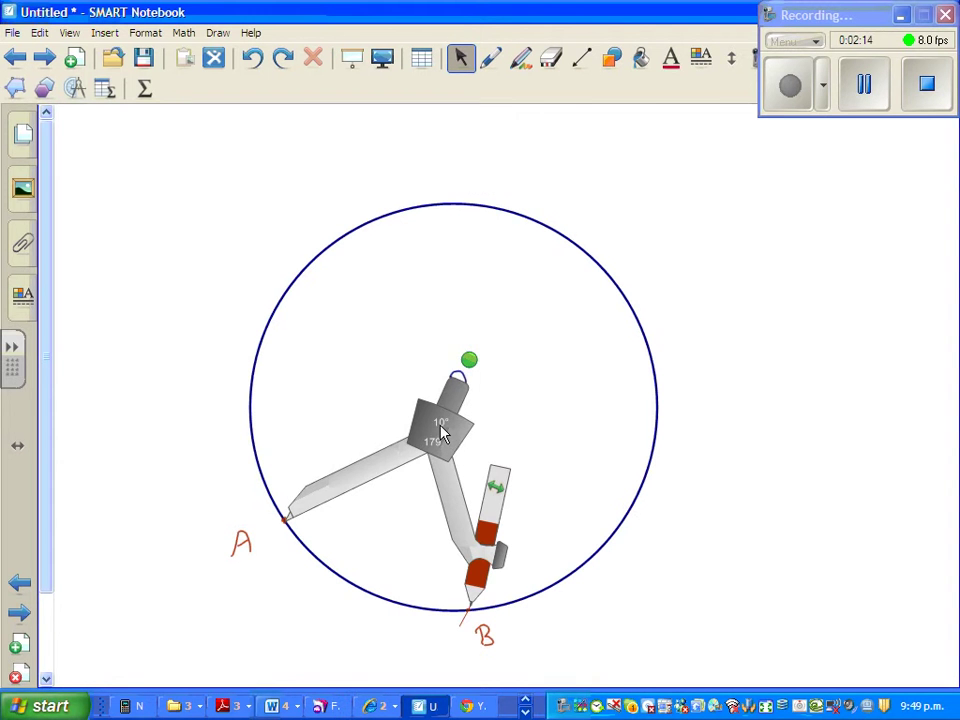
{"action": "left_click_drag", "start_coordinate": [440, 435], "coordinate": [622, 518]}
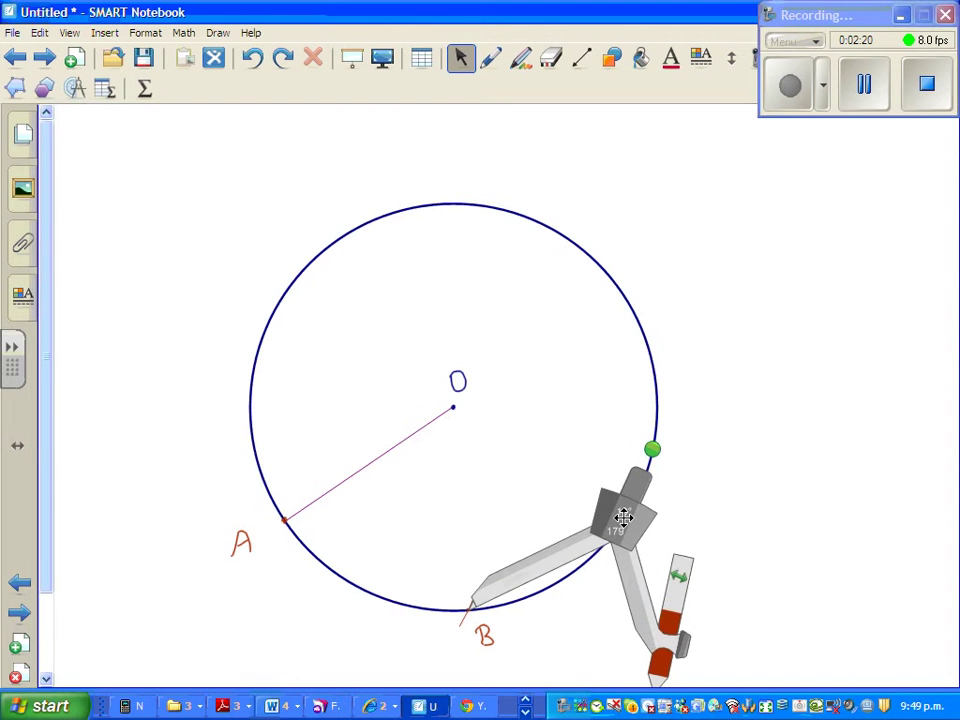
{"action": "mouse_move", "coordinate": [650, 450]}
{"action": "left_mouse_down"}
{"action": "mouse_move", "coordinate": [656, 438]}
{"action": "mouse_move", "coordinate": [572, 358]}
{"action": "mouse_move", "coordinate": [484, 306]}
{"action": "mouse_move", "coordinate": [446, 302]}
{"action": "left_mouse_up"}
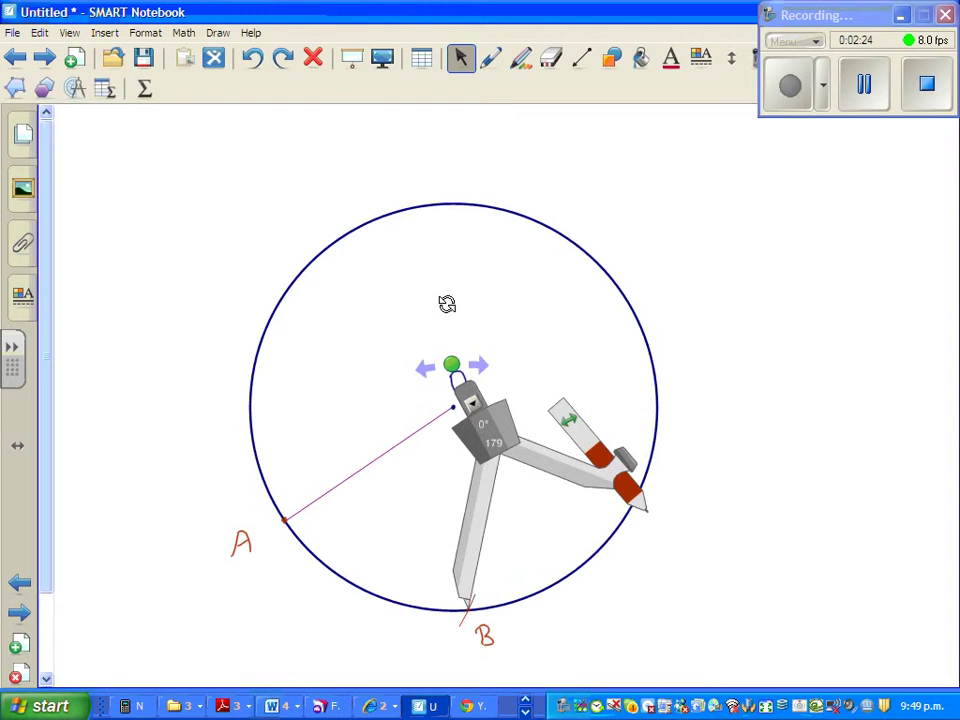
{"action": "mouse_move", "coordinate": [639, 497]}
{"action": "left_mouse_down"}
{"action": "mouse_move", "coordinate": [617, 467]}
{"action": "mouse_move", "coordinate": [600, 394]}
{"action": "left_mouse_up"}
Move the compass clear of the new arc, mark its lower-right intersection with the circle in red and label it C.
{"action": "left_click_drag", "start_coordinate": [470, 426], "coordinate": [380, 311]}
{"action": "left_click", "coordinate": [491, 57]}
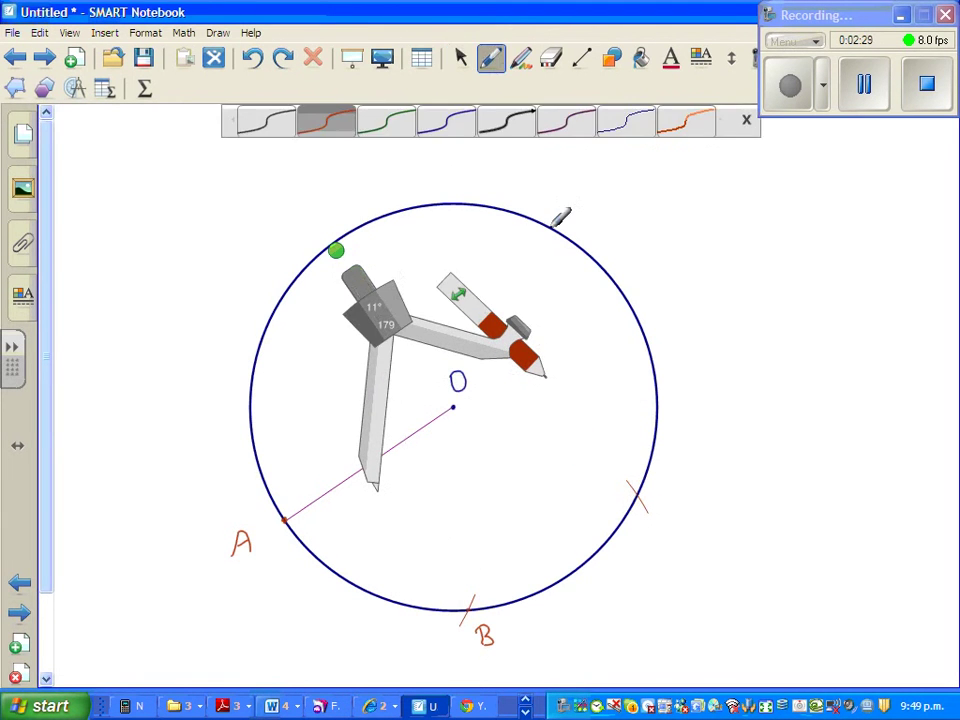
{"action": "left_click", "coordinate": [648, 486]}
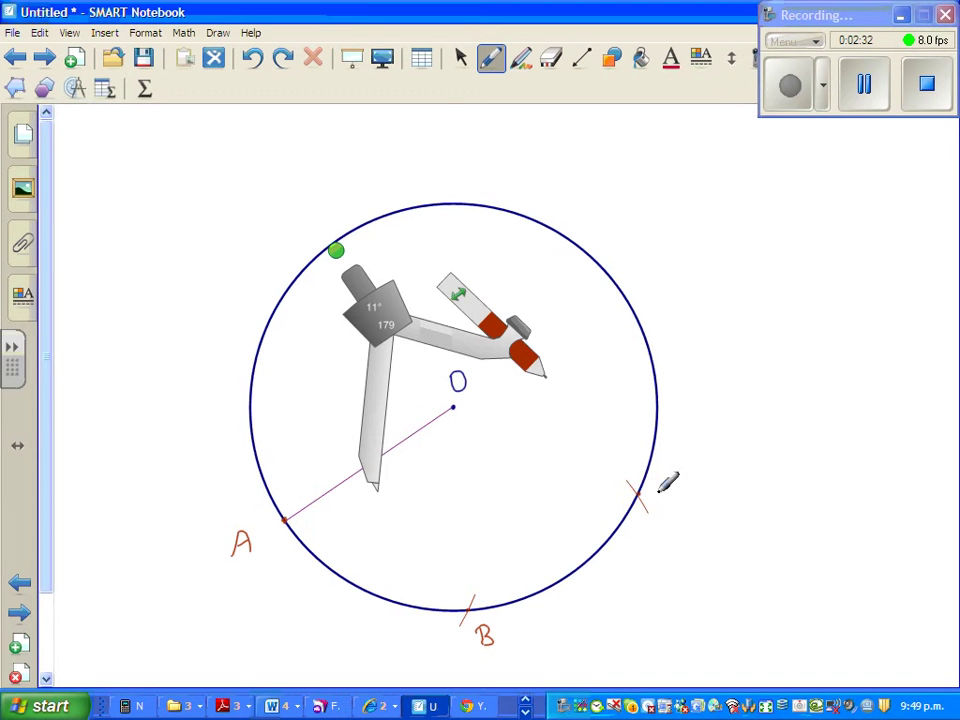
{"action": "mouse_move", "coordinate": [676, 489]}
{"action": "left_mouse_down"}
{"action": "mouse_move", "coordinate": [664, 496]}
{"action": "mouse_move", "coordinate": [676, 503]}
{"action": "left_mouse_up"}
Place the compass needle on C, rotate it and draw an arc of about 25° crossing the circle's upper right.
{"action": "left_click", "coordinate": [462, 58]}
{"action": "left_click_drag", "start_coordinate": [394, 313], "coordinate": [645, 315]}
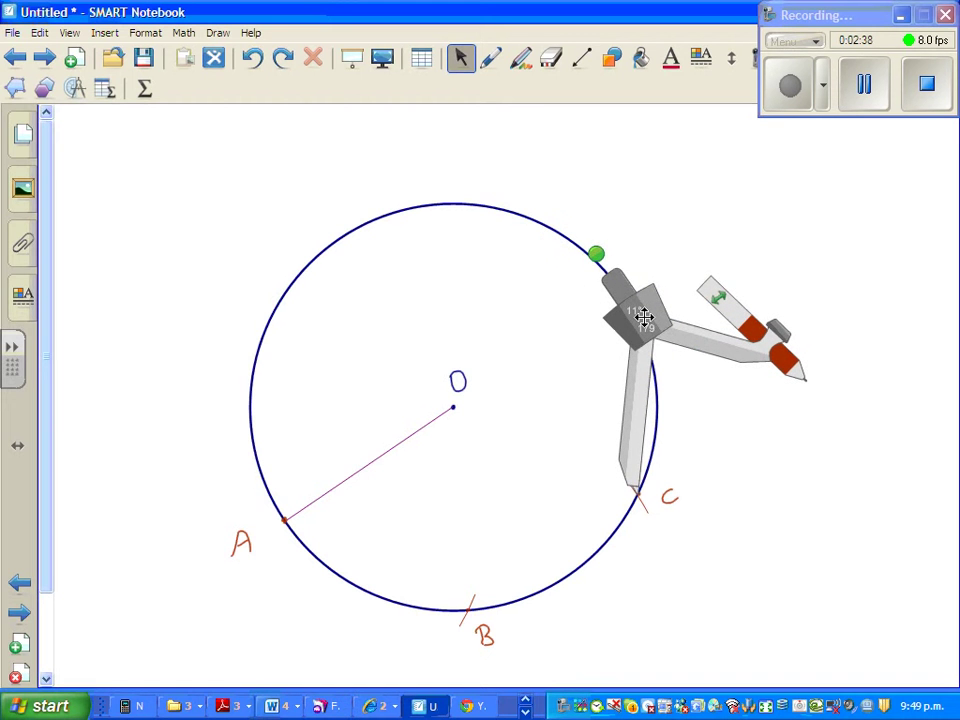
{"action": "left_click_drag", "start_coordinate": [597, 252], "coordinate": [372, 372]}
{"action": "mouse_move", "coordinate": [553, 317]}
{"action": "left_mouse_down"}
{"action": "mouse_move", "coordinate": [520, 340]}
{"action": "mouse_move", "coordinate": [477, 412]}
{"action": "left_mouse_up"}
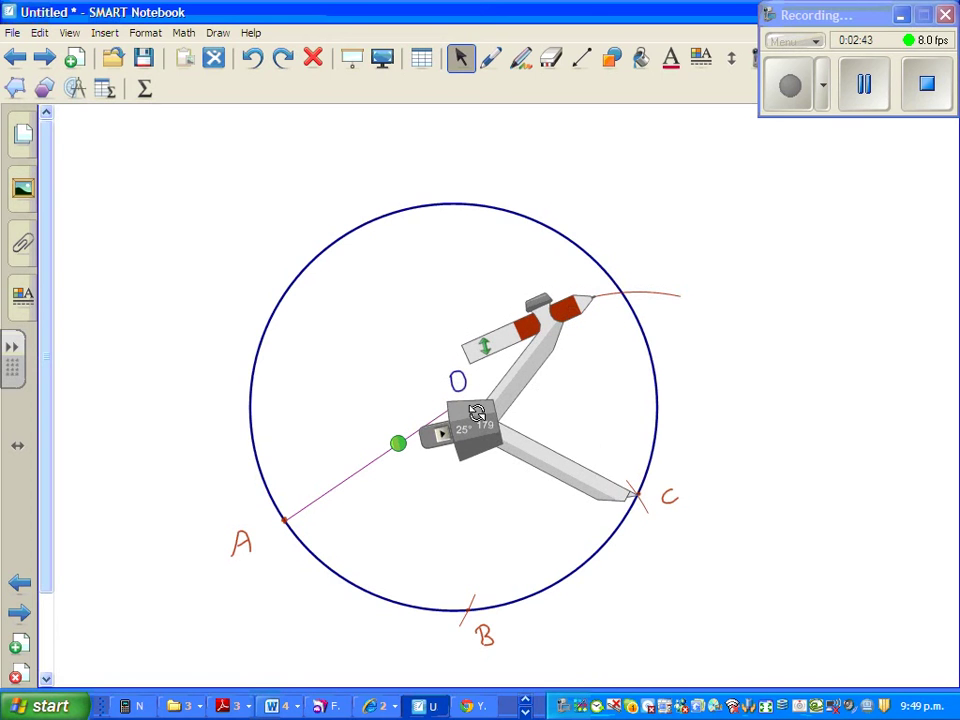
Mark the upper-right intersection of the arc and circle with the red pen and label it D.
{"action": "left_click", "coordinate": [490, 58]}
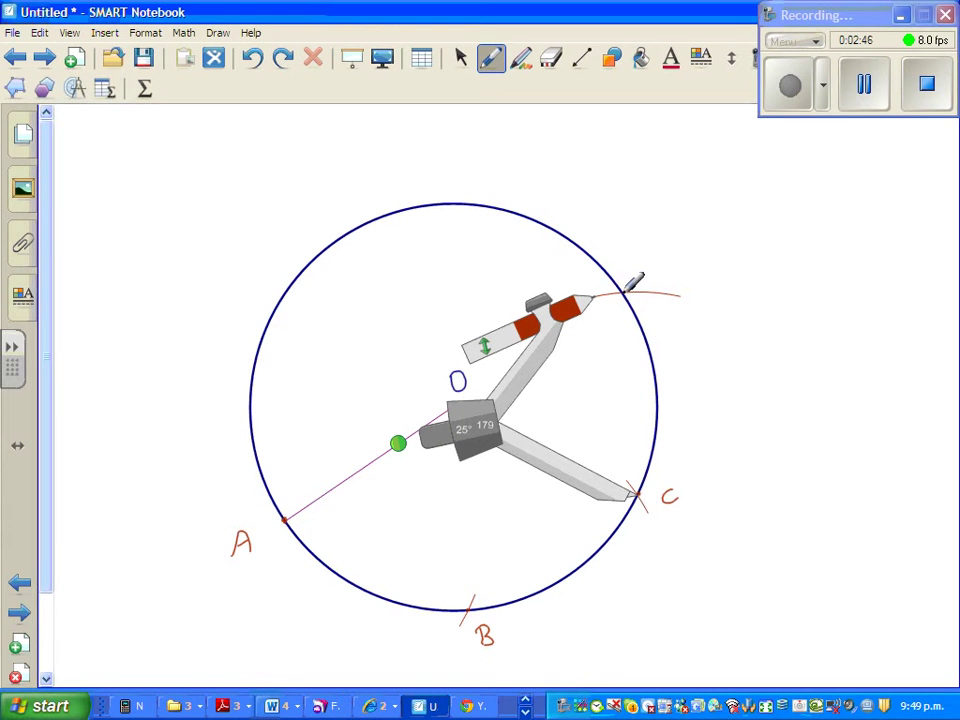
{"action": "left_click", "coordinate": [623, 294]}
{"action": "left_click_drag", "start_coordinate": [636, 260], "coordinate": [640, 281]}
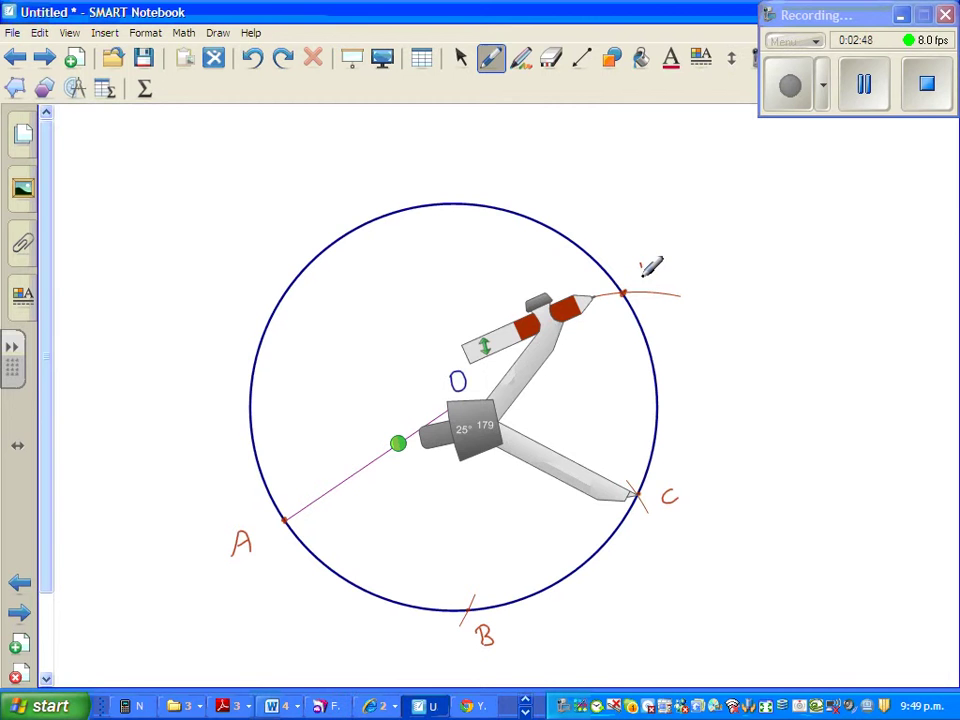
{"action": "left_click", "coordinate": [463, 60]}
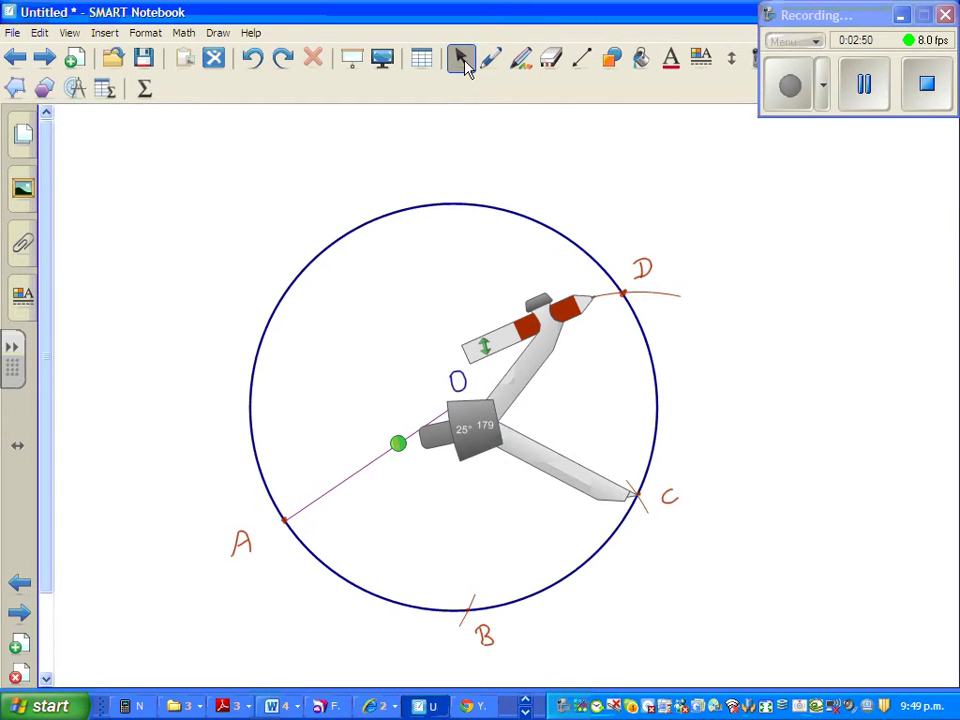
Place the compass needle on D, rotate it and draw an arc of about 14° crossing the circle near its top.
{"action": "left_click_drag", "start_coordinate": [472, 435], "coordinate": [453, 227]}
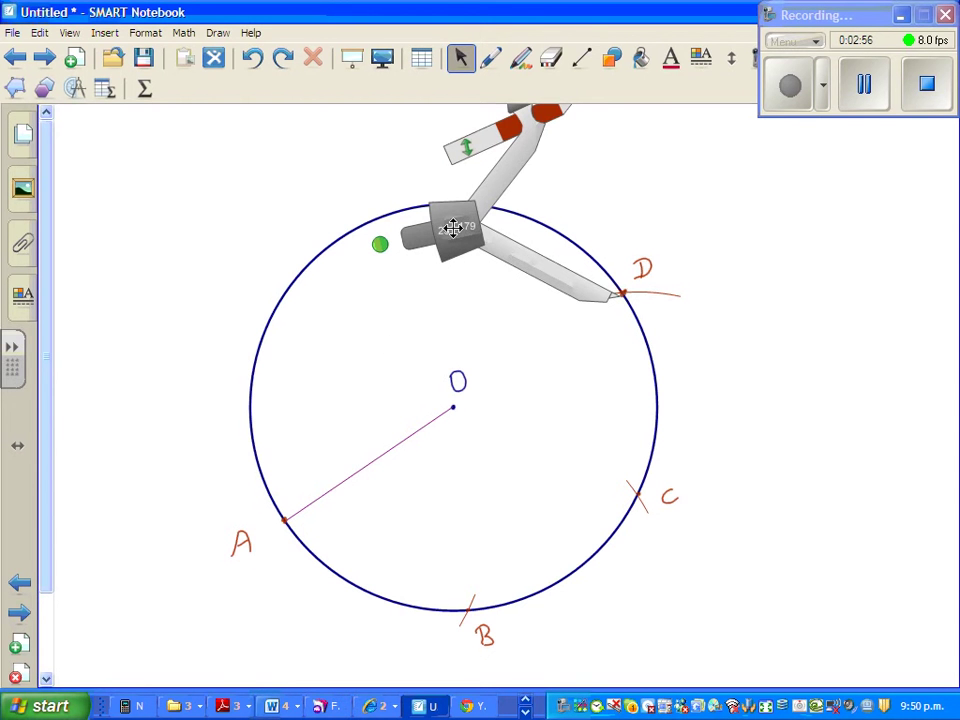
{"action": "left_click_drag", "start_coordinate": [454, 221], "coordinate": [458, 223]}
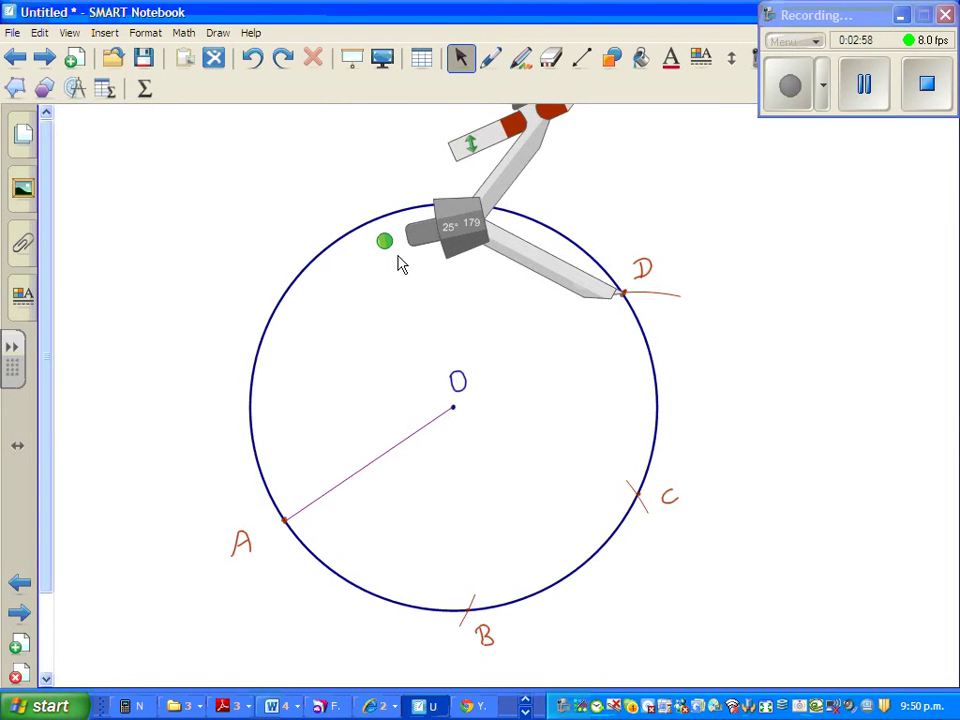
{"action": "left_click_drag", "start_coordinate": [384, 240], "coordinate": [355, 432]}
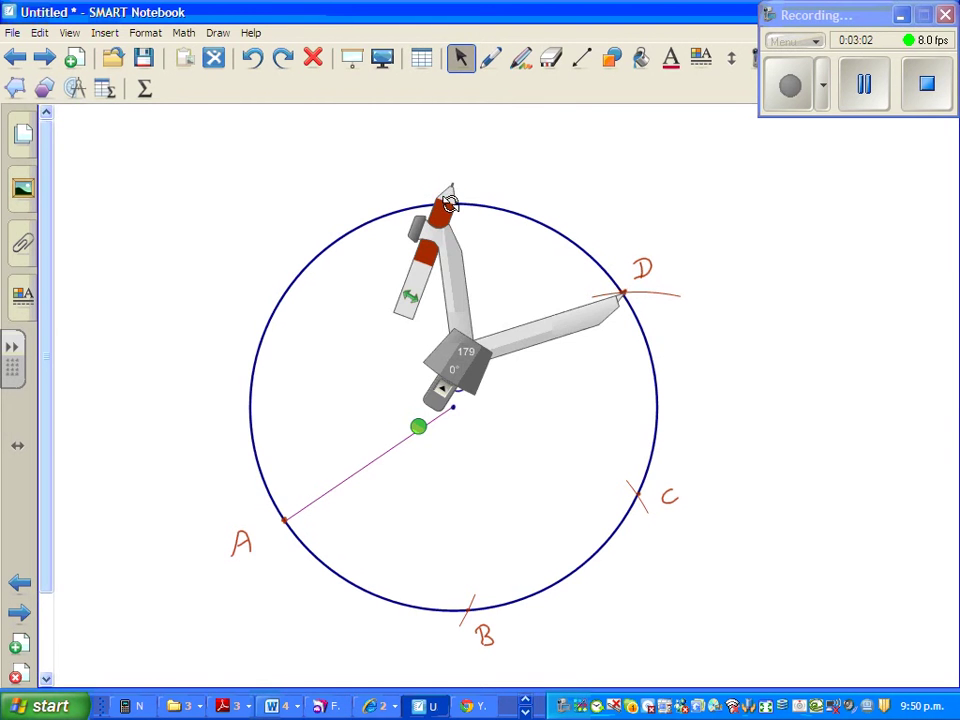
{"action": "mouse_move", "coordinate": [450, 203]}
{"action": "left_mouse_down"}
{"action": "mouse_move", "coordinate": [441, 246]}
{"action": "mouse_move", "coordinate": [432, 235]}
{"action": "left_mouse_up"}
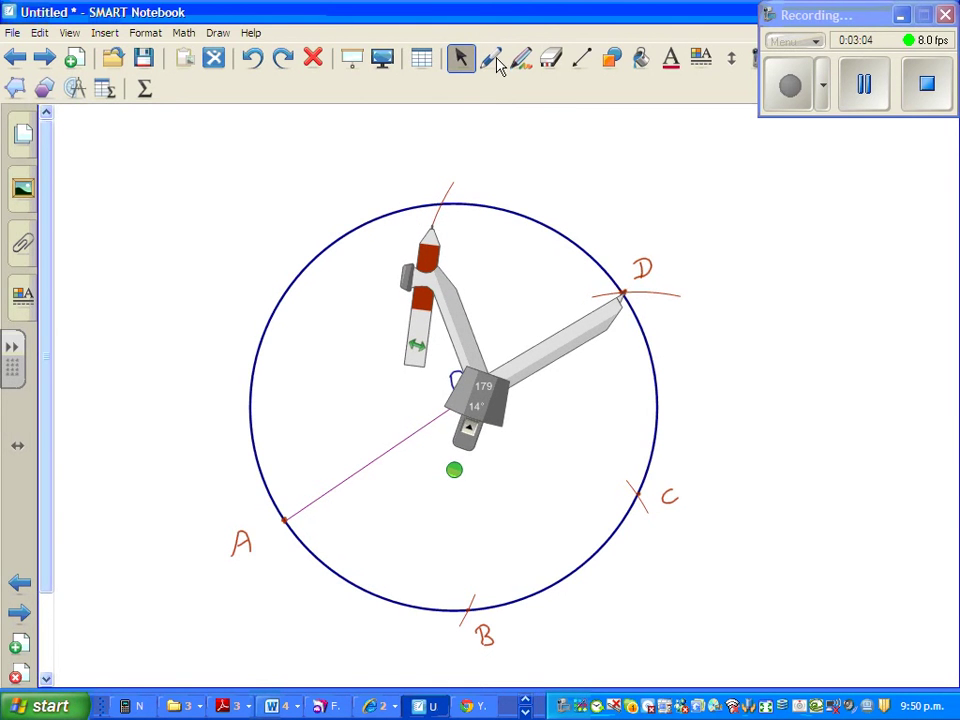
Mark the intersection of the new arc and the circle's top in red and label it E.
{"action": "left_click", "coordinate": [495, 60]}
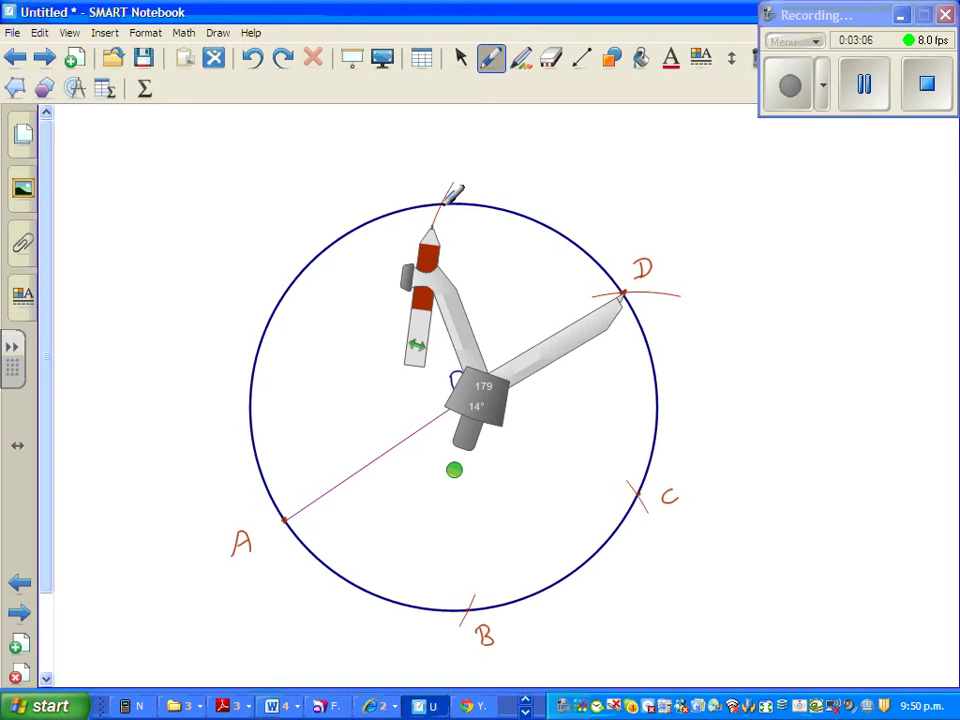
{"action": "left_click_drag", "start_coordinate": [474, 176], "coordinate": [466, 187]}
{"action": "left_click", "coordinate": [461, 57]}
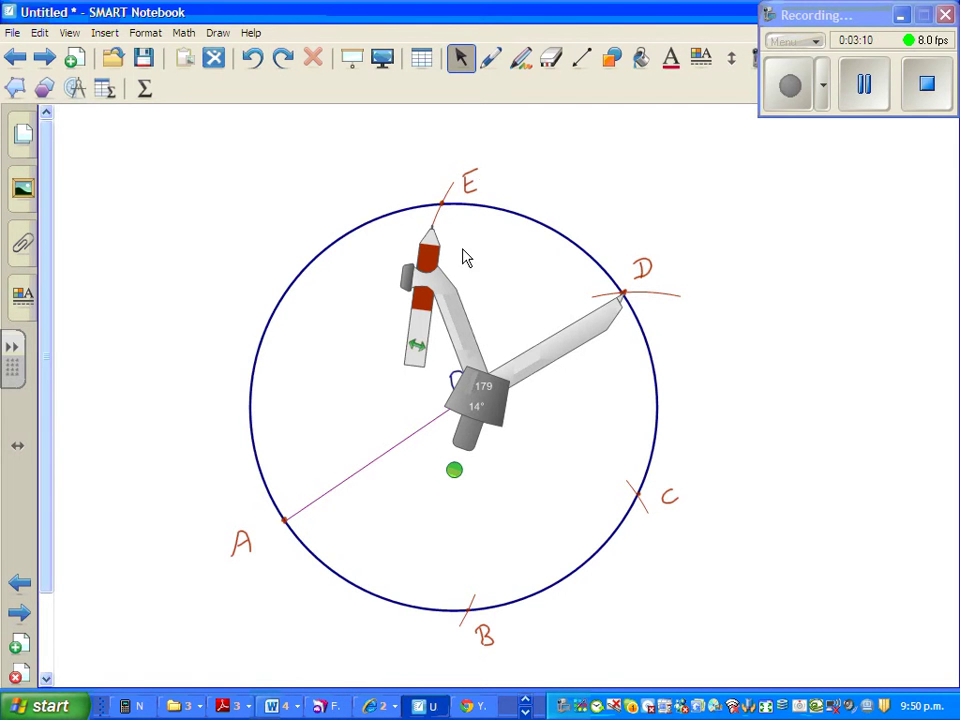
Place the compass needle on E, rotate it and draw an arc of about 21° crossing the circle's upper left.
{"action": "left_click_drag", "start_coordinate": [481, 402], "coordinate": [299, 311]}
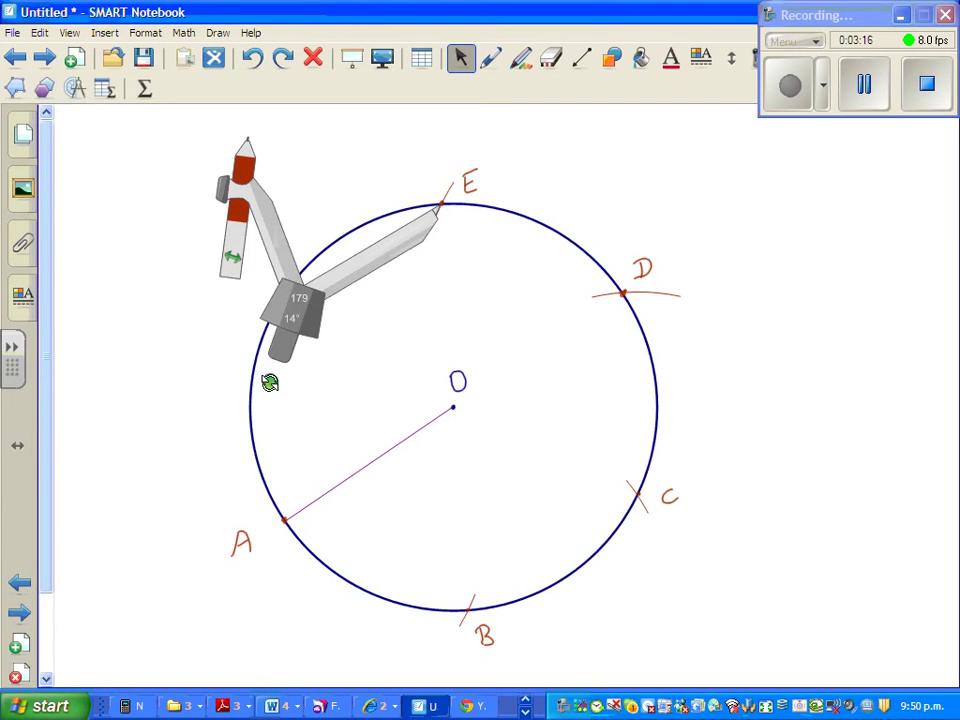
{"action": "left_click_drag", "start_coordinate": [272, 383], "coordinate": [424, 510]}
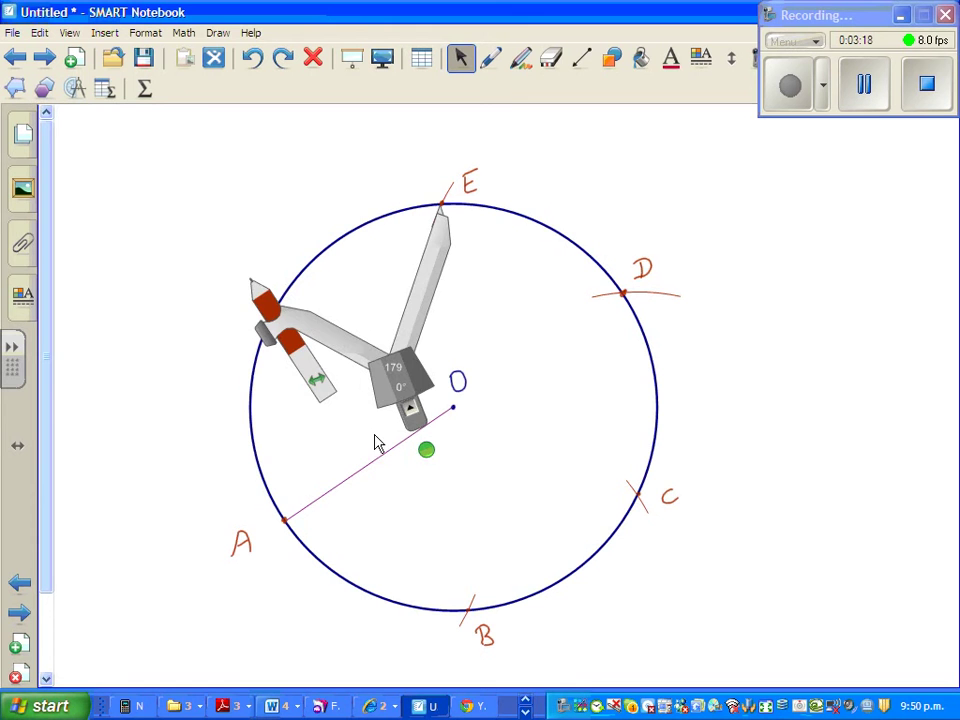
{"action": "left_click_drag", "start_coordinate": [275, 308], "coordinate": [311, 361]}
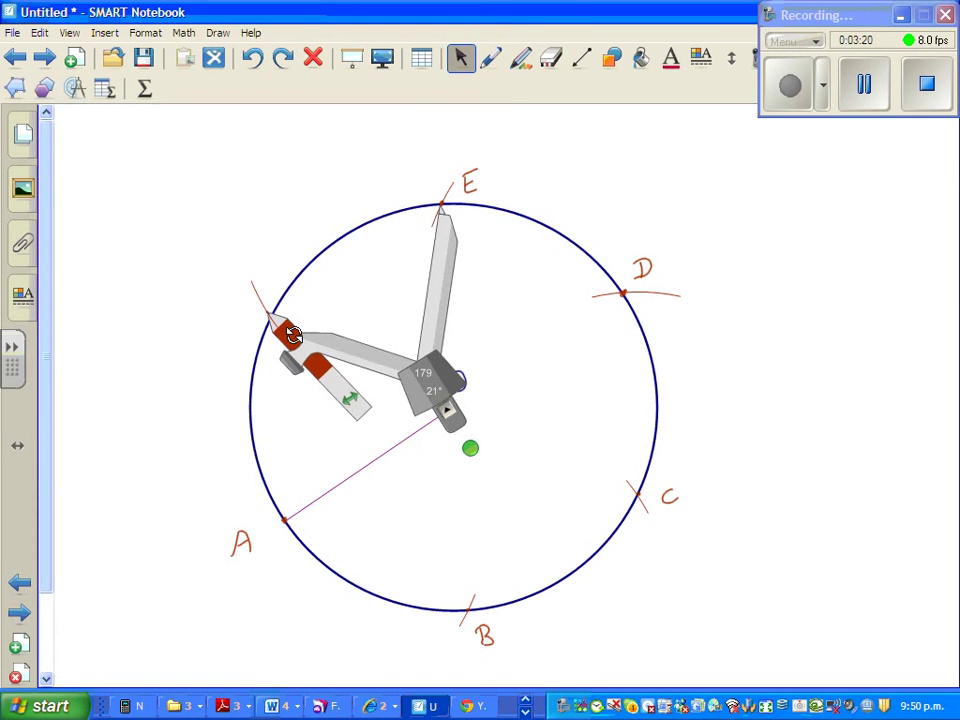
{"action": "left_click_drag", "start_coordinate": [292, 335], "coordinate": [304, 346]}
Mark the upper-left intersection in red, label it F, and move the compass out of the circle.
{"action": "left_click", "coordinate": [491, 58]}
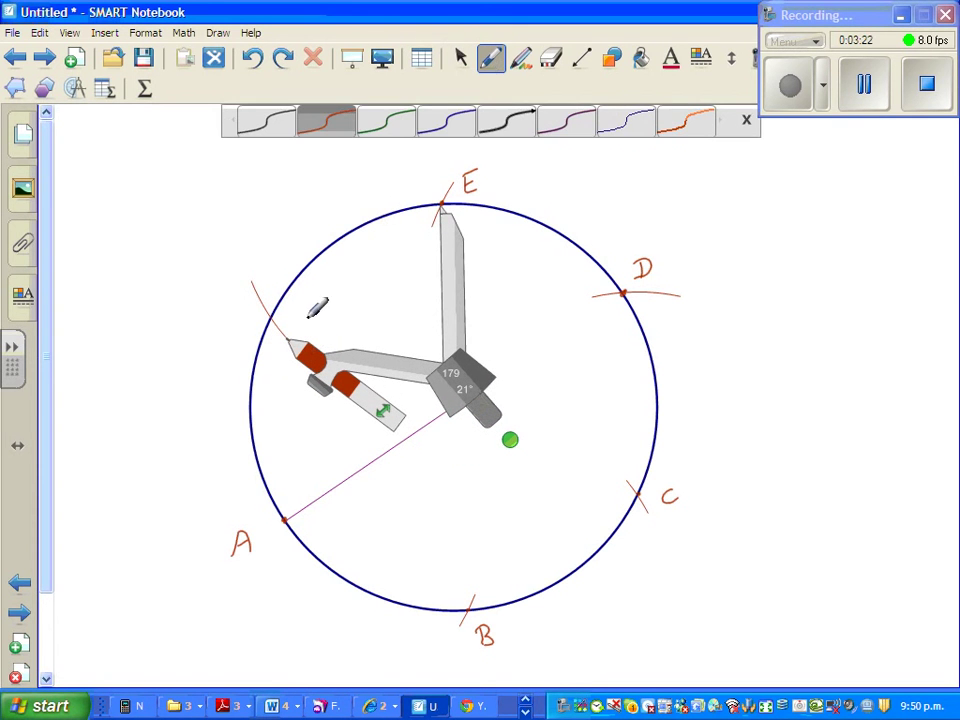
{"action": "left_click", "coordinate": [272, 316]}
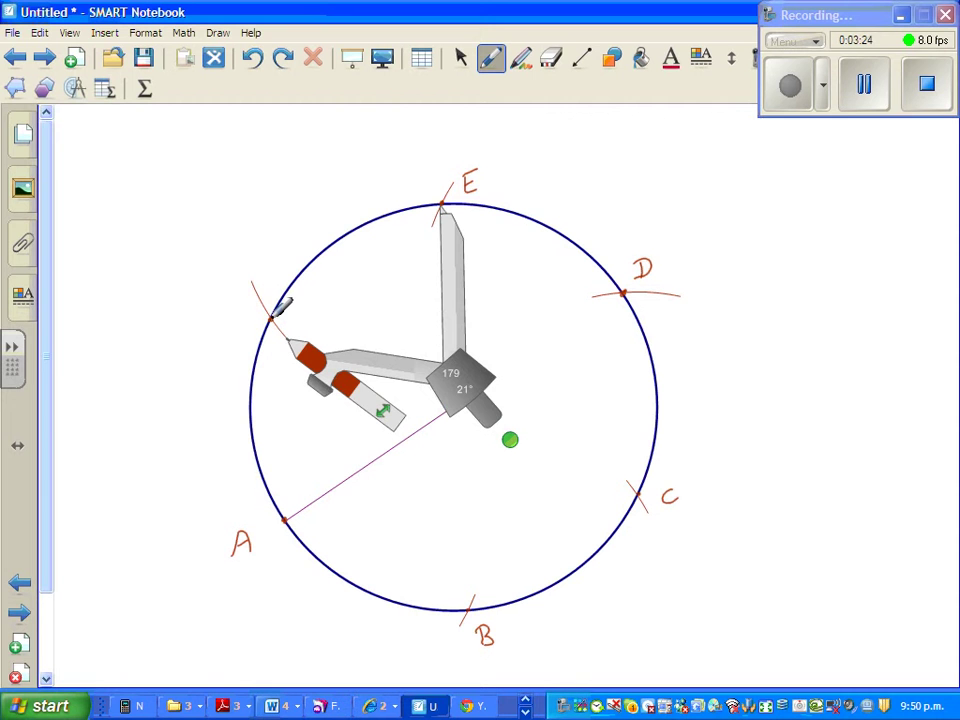
{"action": "left_click_drag", "start_coordinate": [236, 300], "coordinate": [230, 324]}
{"action": "mouse_move", "coordinate": [234, 299]}
{"action": "left_mouse_down"}
{"action": "mouse_move", "coordinate": [246, 296]}
{"action": "mouse_move", "coordinate": [243, 310]}
{"action": "left_mouse_up"}
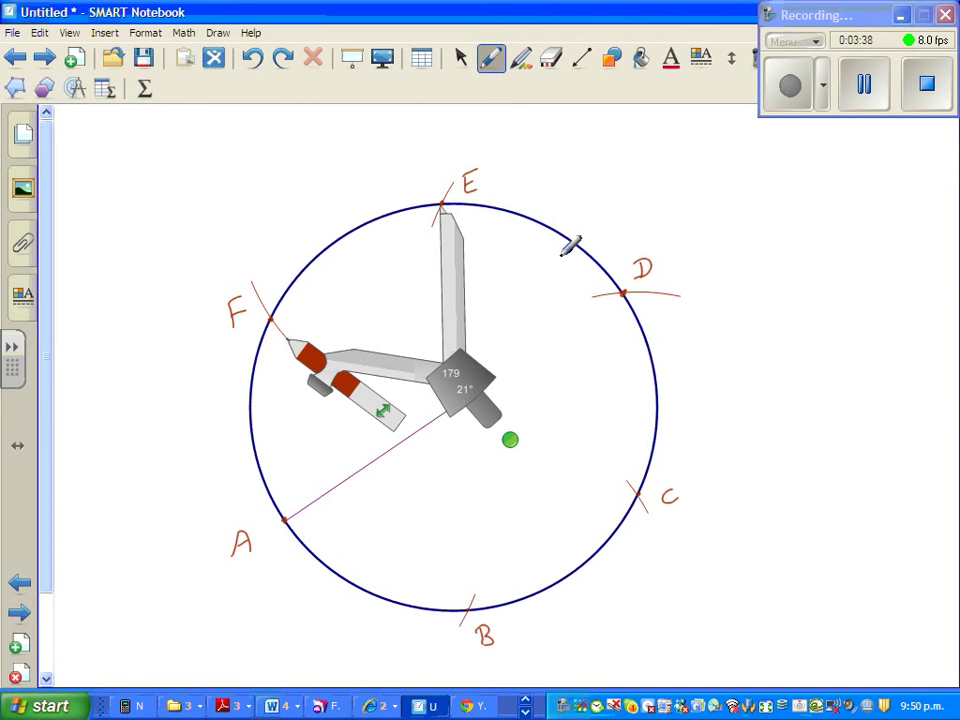
{"action": "left_click", "coordinate": [460, 57]}
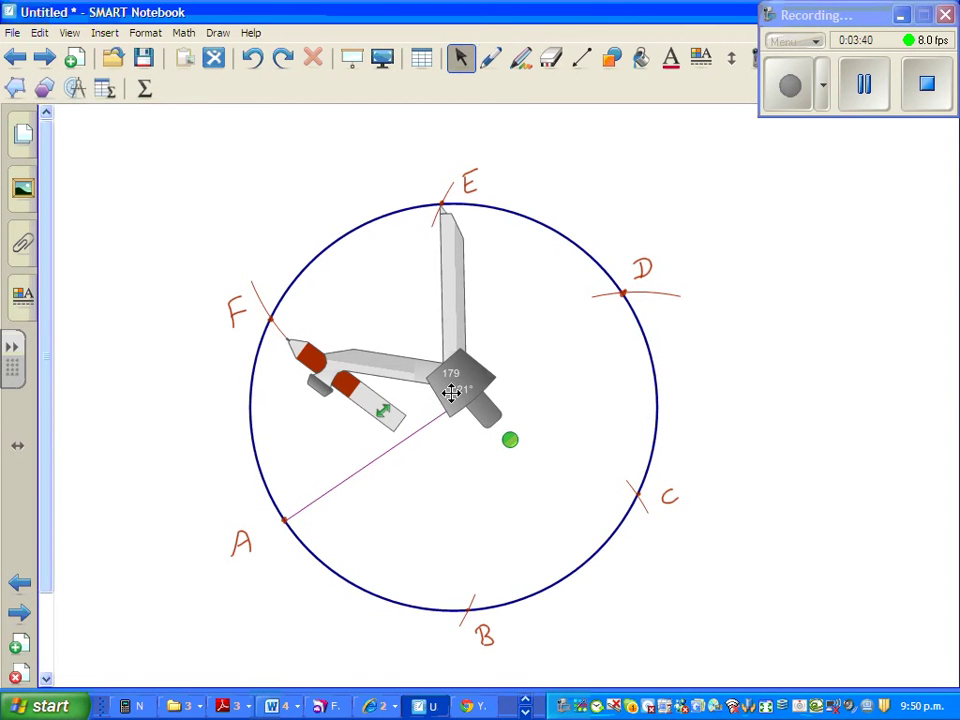
{"action": "left_click_drag", "start_coordinate": [458, 386], "coordinate": [852, 310]}
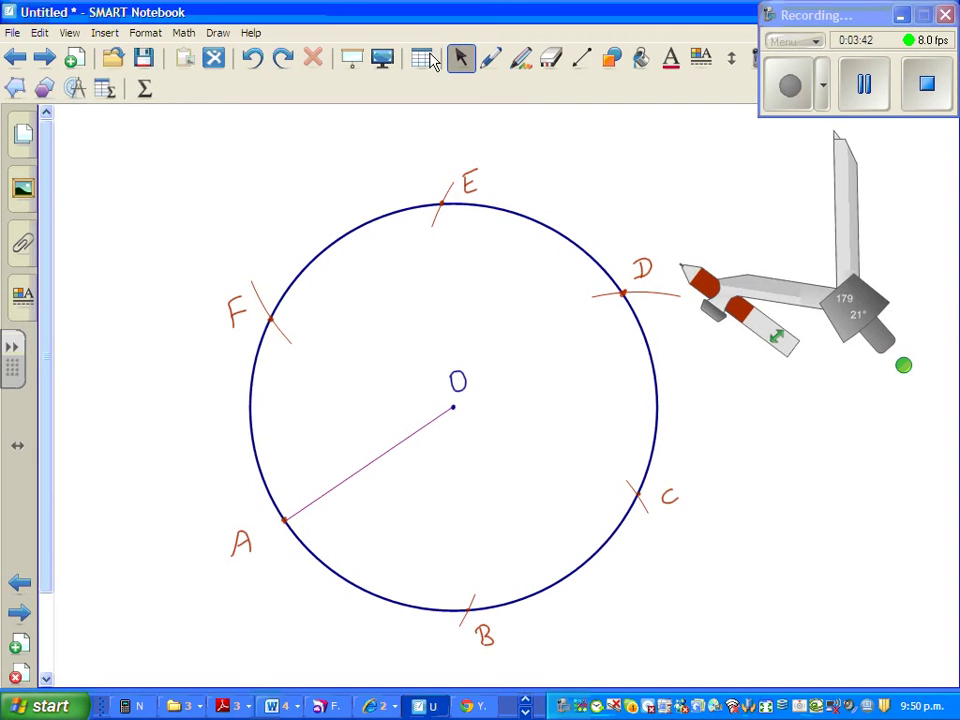
Draw thin purple straight lines joining A, B, C, D, E and F in order and back to A.
{"action": "left_click", "coordinate": [582, 57]}
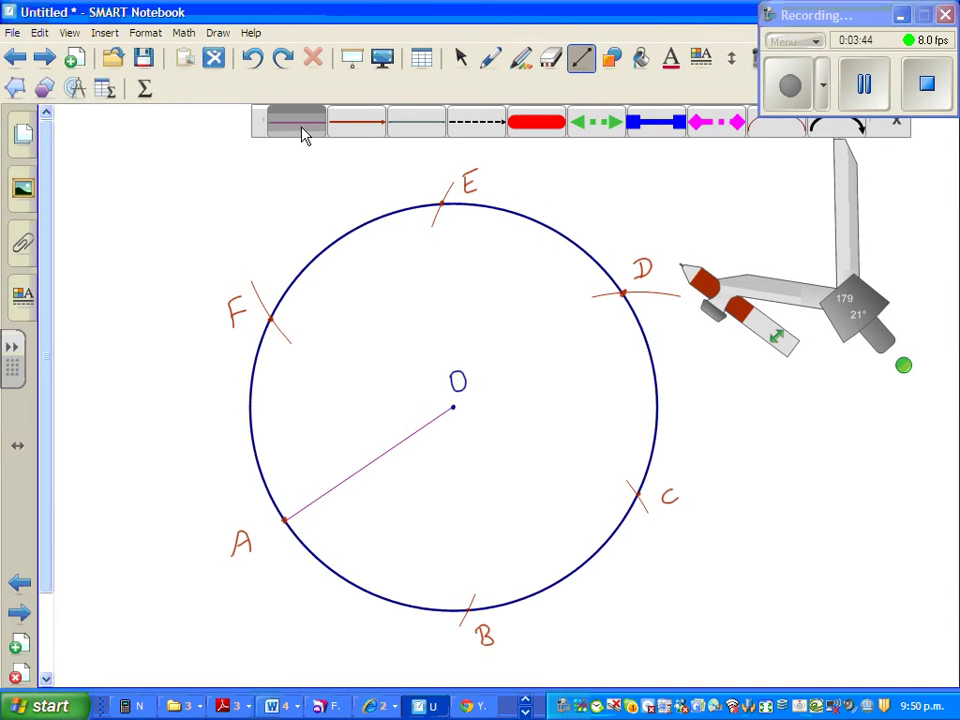
{"action": "left_click", "coordinate": [285, 521]}
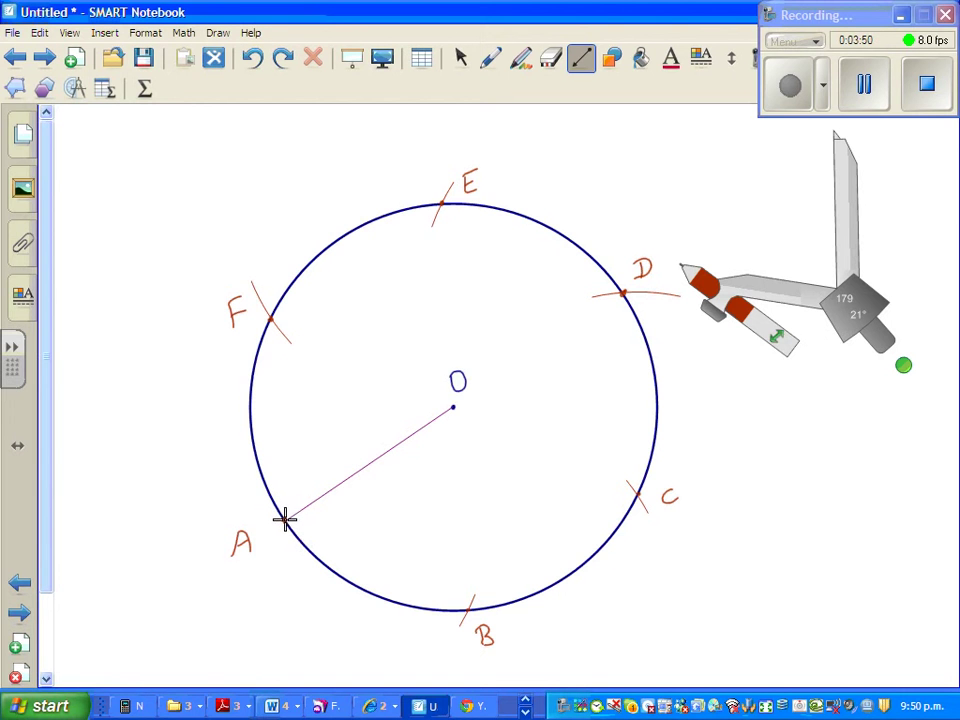
{"action": "mouse_move", "coordinate": [285, 519]}
{"action": "left_mouse_down"}
{"action": "mouse_move", "coordinate": [469, 607]}
{"action": "mouse_move", "coordinate": [551, 568]}
{"action": "mouse_move", "coordinate": [640, 493]}
{"action": "left_mouse_up"}
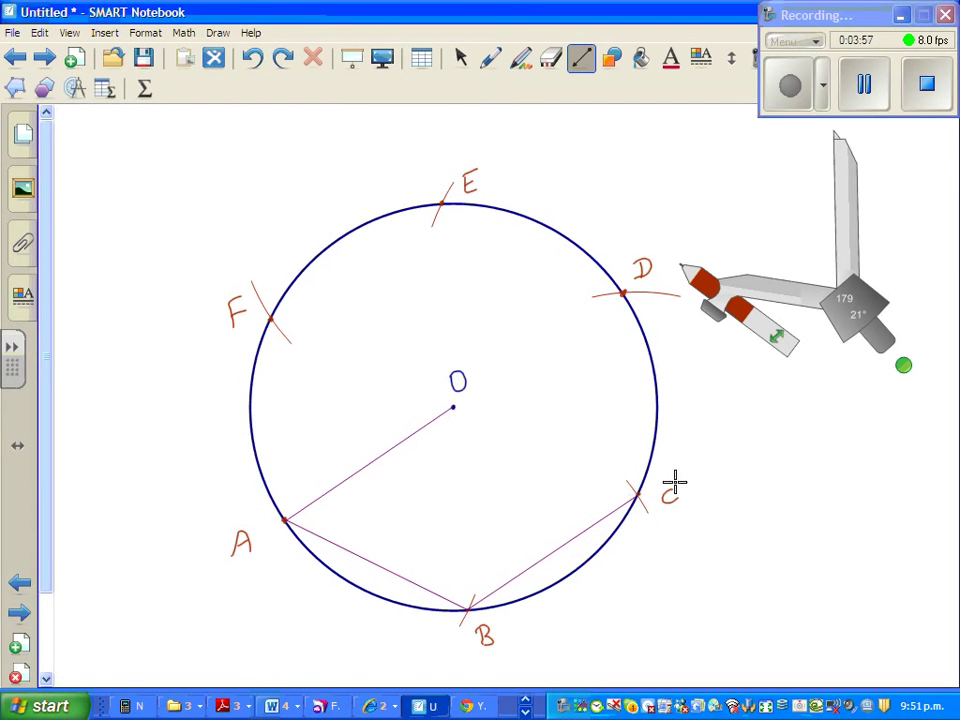
{"action": "left_click_drag", "start_coordinate": [623, 294], "coordinate": [640, 488]}
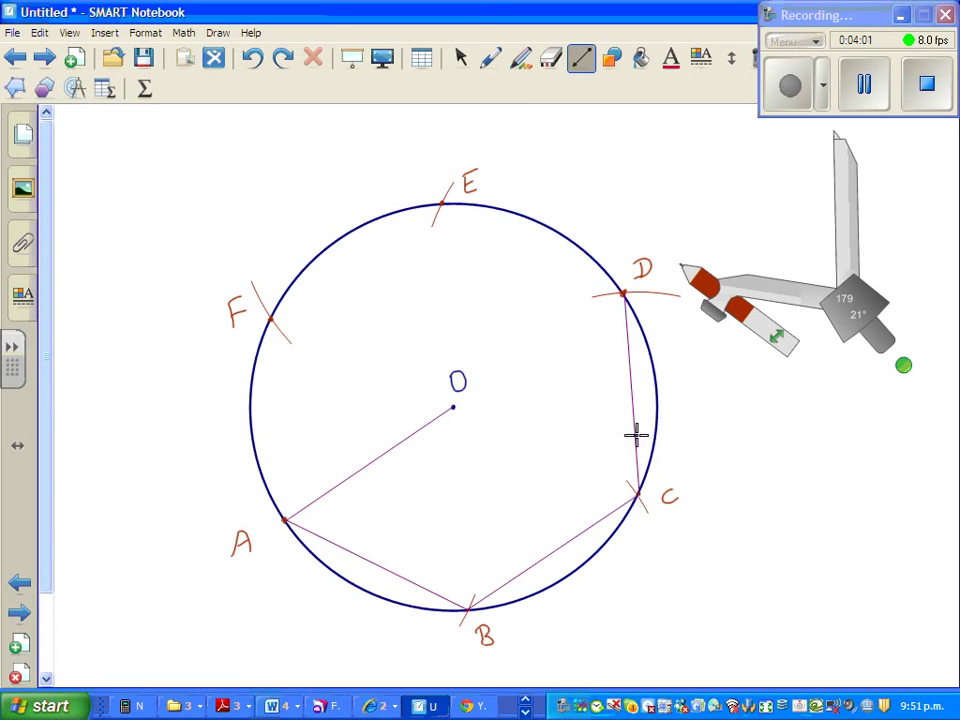
{"action": "mouse_move", "coordinate": [442, 203]}
{"action": "left_mouse_down"}
{"action": "mouse_move", "coordinate": [521, 253]}
{"action": "mouse_move", "coordinate": [626, 289]}
{"action": "mouse_move", "coordinate": [617, 292]}
{"action": "left_mouse_up"}
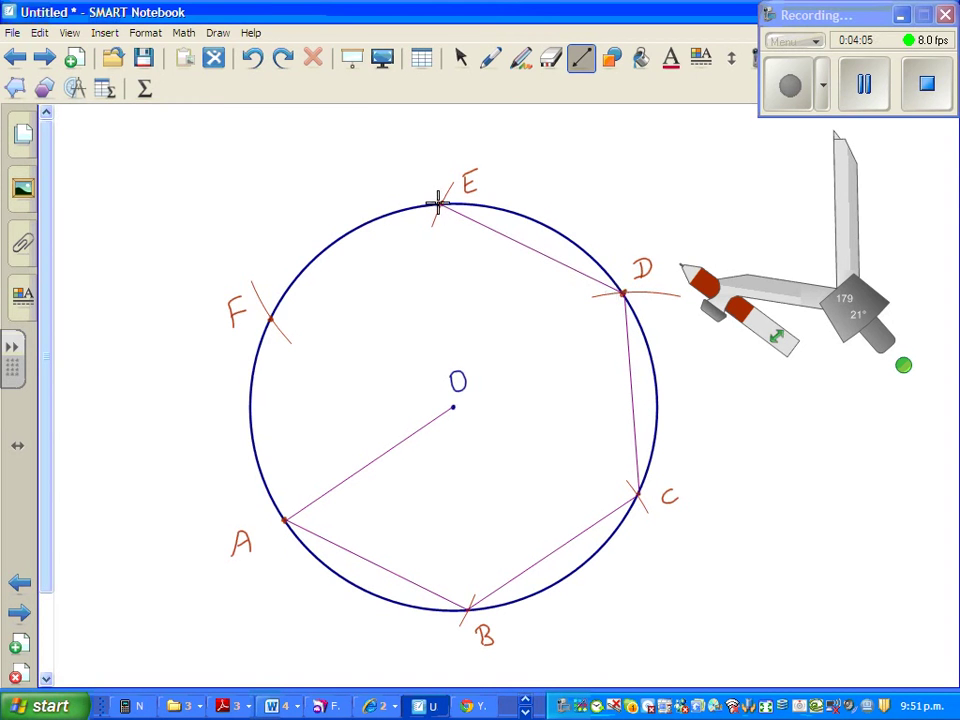
{"action": "left_click_drag", "start_coordinate": [440, 205], "coordinate": [271, 320]}
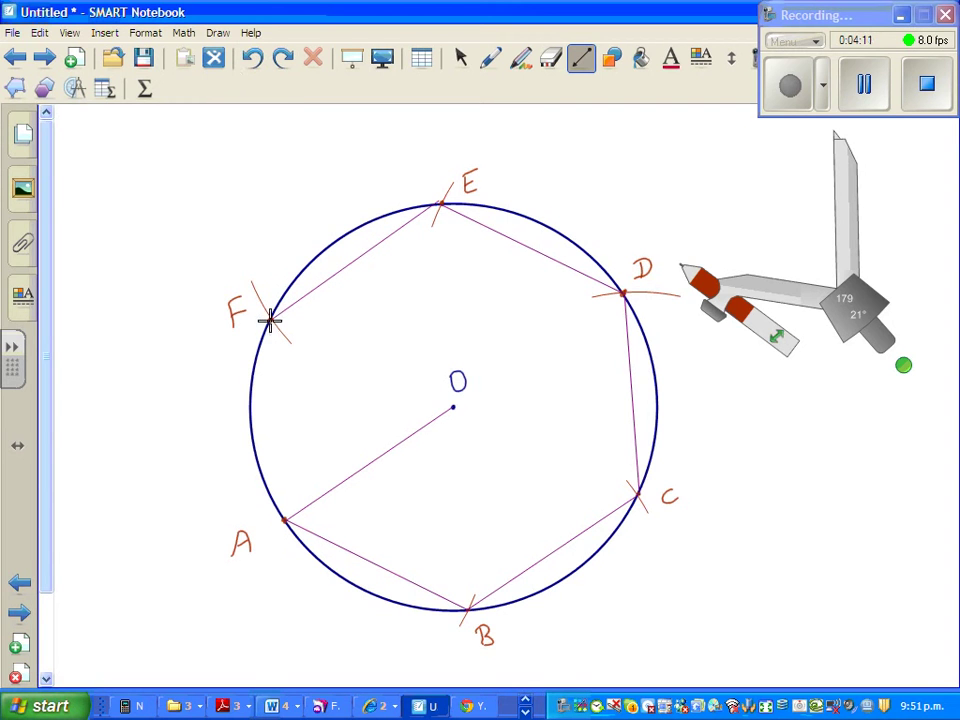
{"action": "left_click_drag", "start_coordinate": [270, 320], "coordinate": [285, 517]}
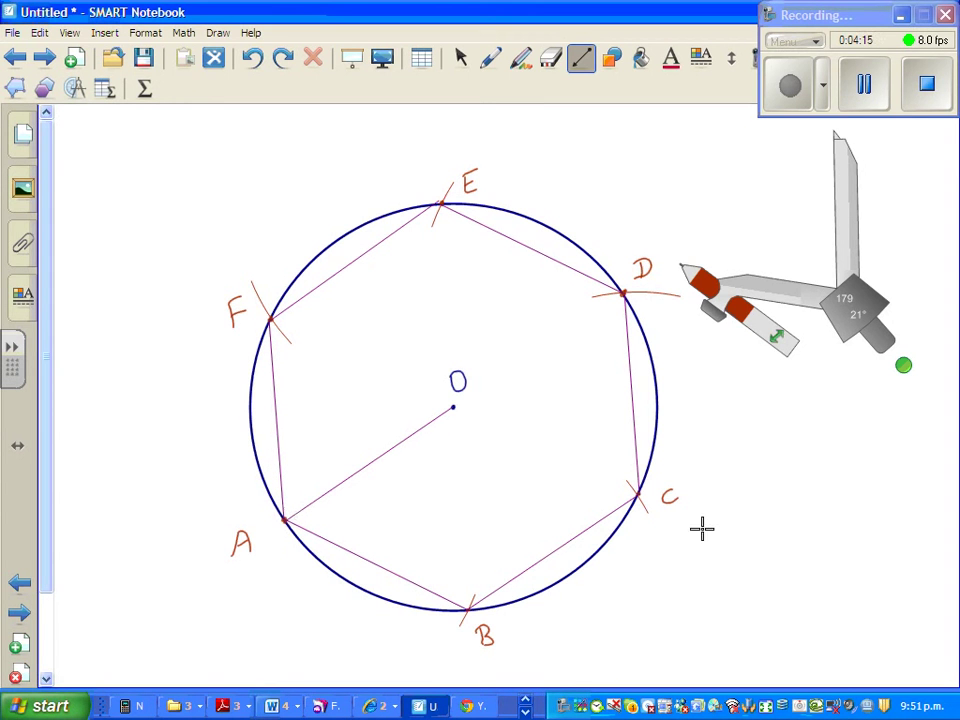
{"action": "left_click", "coordinate": [467, 63]}
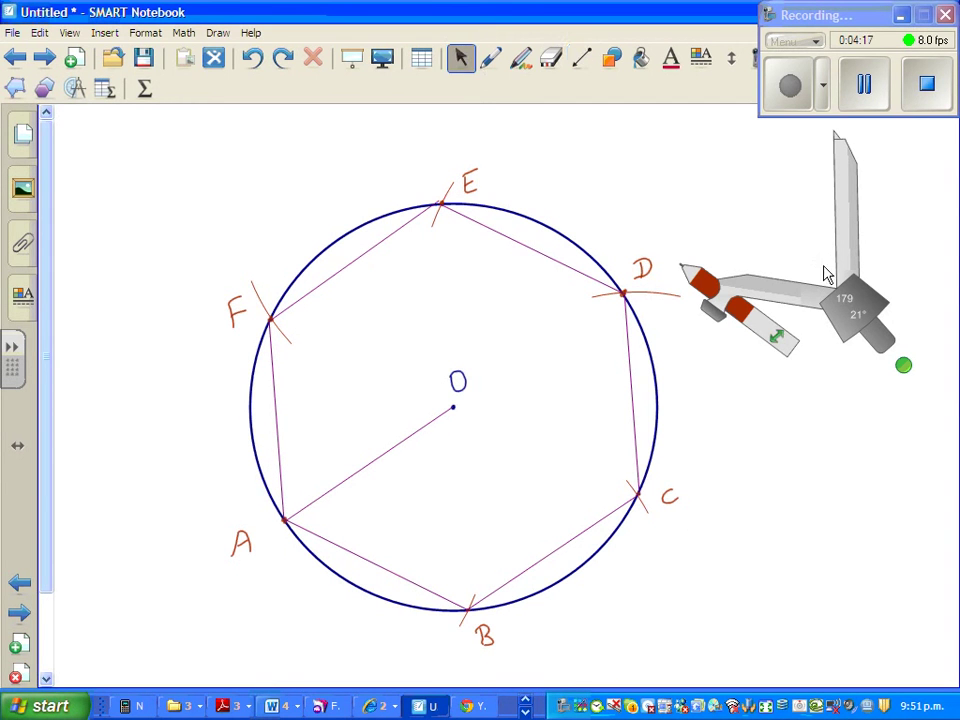
{"action": "left_click_drag", "start_coordinate": [860, 298], "coordinate": [861, 297]}
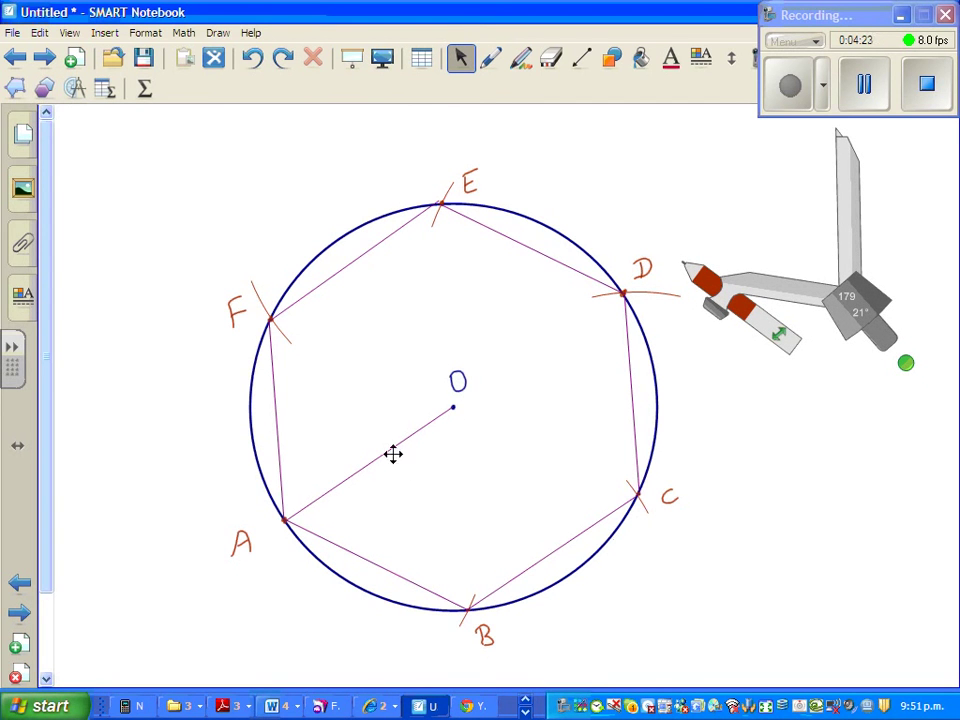
Erase the circle's centre point and its O label, and delete the radius line from A to the centre.
{"action": "left_click", "coordinate": [555, 60]}
{"action": "left_click_drag", "start_coordinate": [476, 332], "coordinate": [461, 392]}
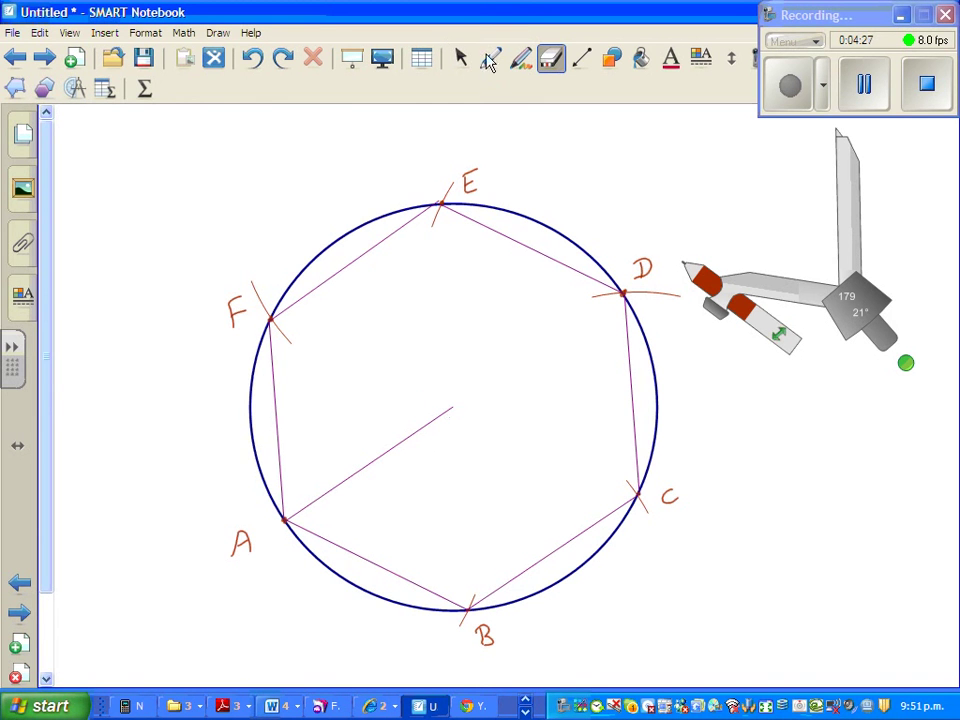
{"action": "left_click", "coordinate": [461, 60]}
{"action": "left_click", "coordinate": [390, 452]}
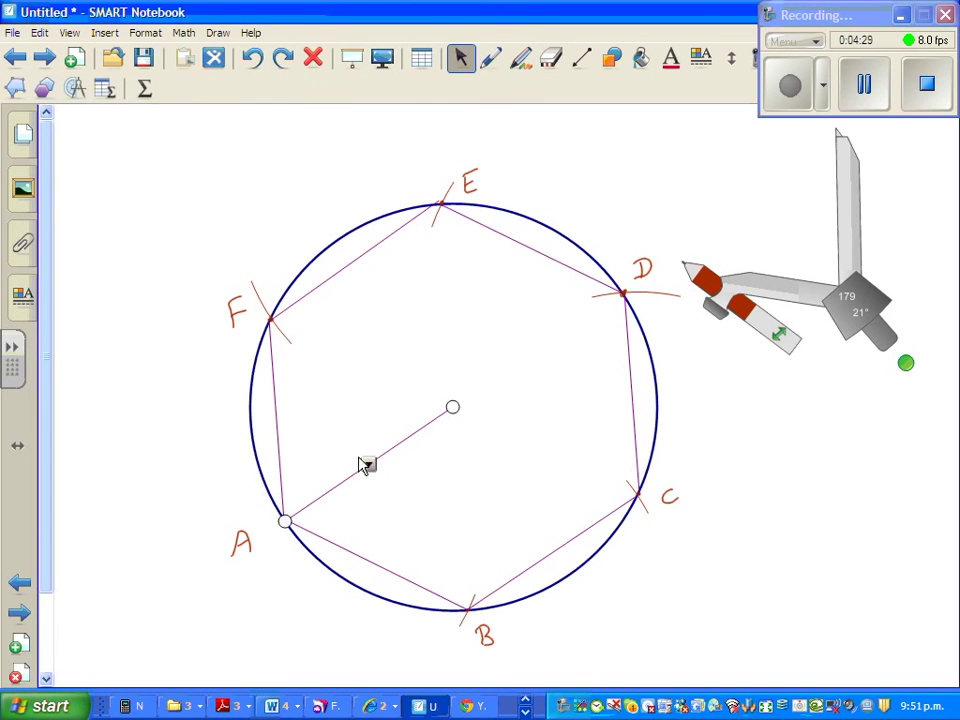
{"action": "left_click", "coordinate": [367, 465]}
{"action": "left_click", "coordinate": [428, 273]}
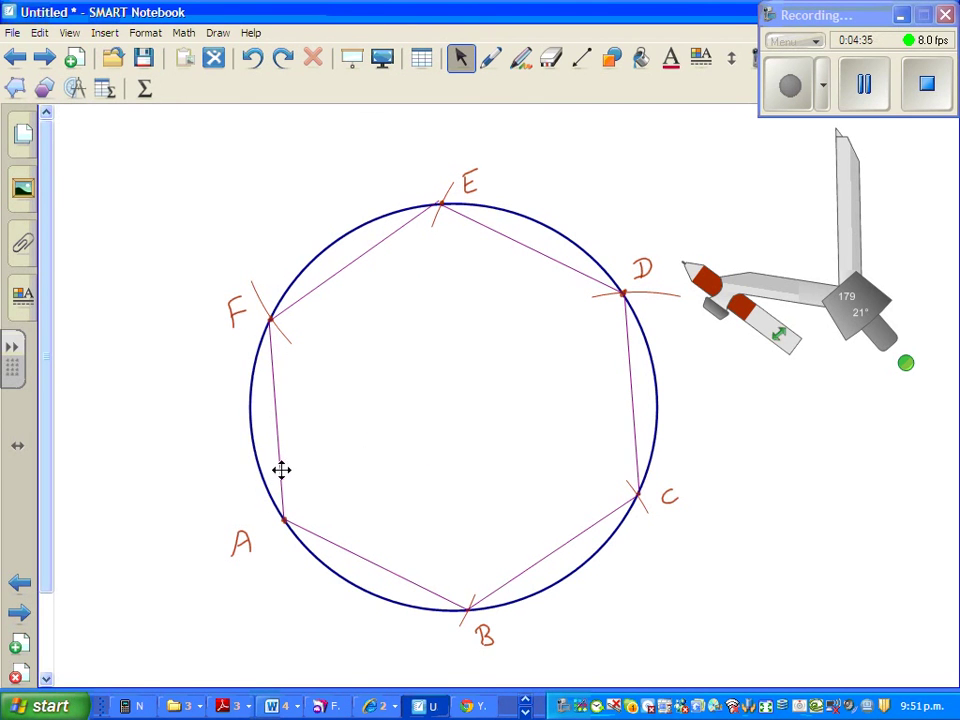
Insert a protractor, rotate it to 38° and move its centre onto vertex A.
{"action": "left_click", "coordinate": [75, 88]}
{"action": "left_click", "coordinate": [111, 120]}
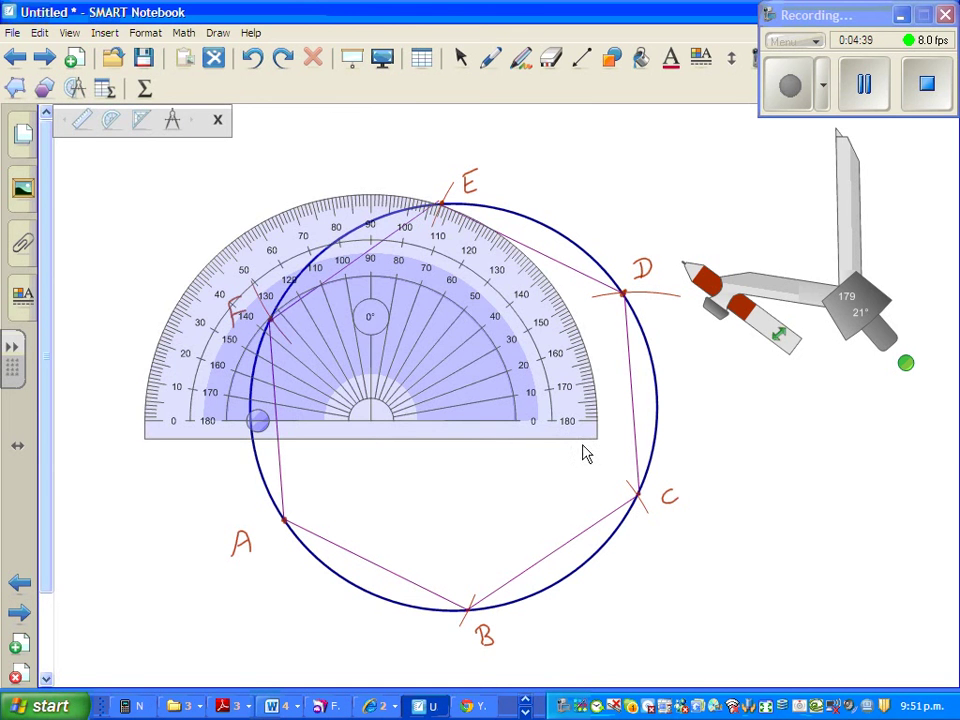
{"action": "left_click_drag", "start_coordinate": [574, 418], "coordinate": [536, 560]}
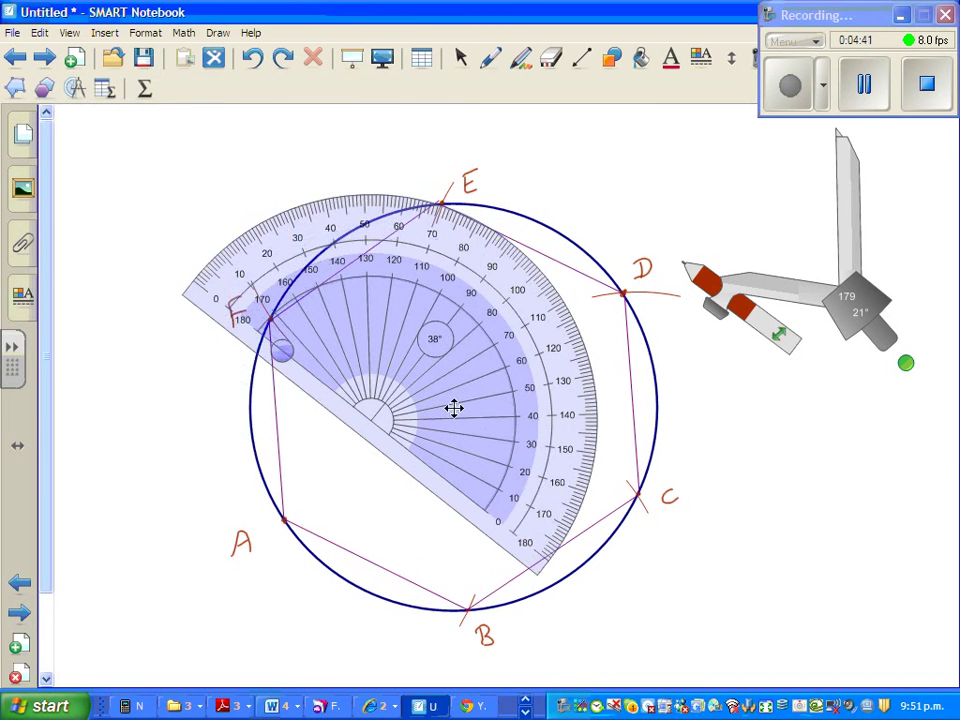
{"action": "left_click_drag", "start_coordinate": [454, 408], "coordinate": [378, 510]}
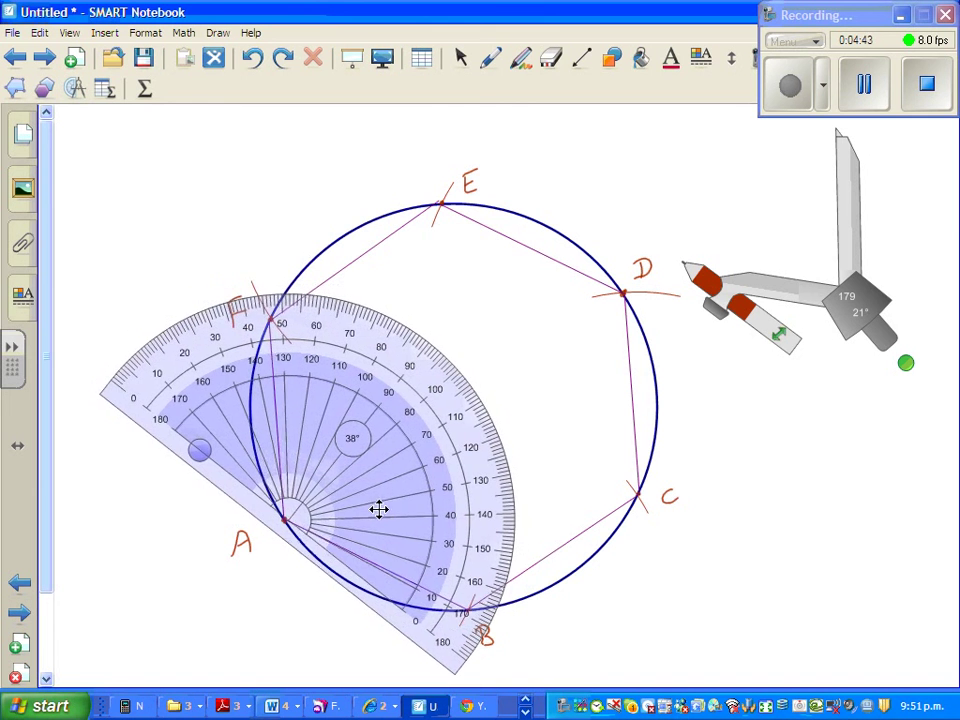
Rotate the protractor to 25° along side AB, keep it centred on A, and enlarge it to measure angle FAB.
{"action": "left_click_drag", "start_coordinate": [450, 638], "coordinate": [487, 645]}
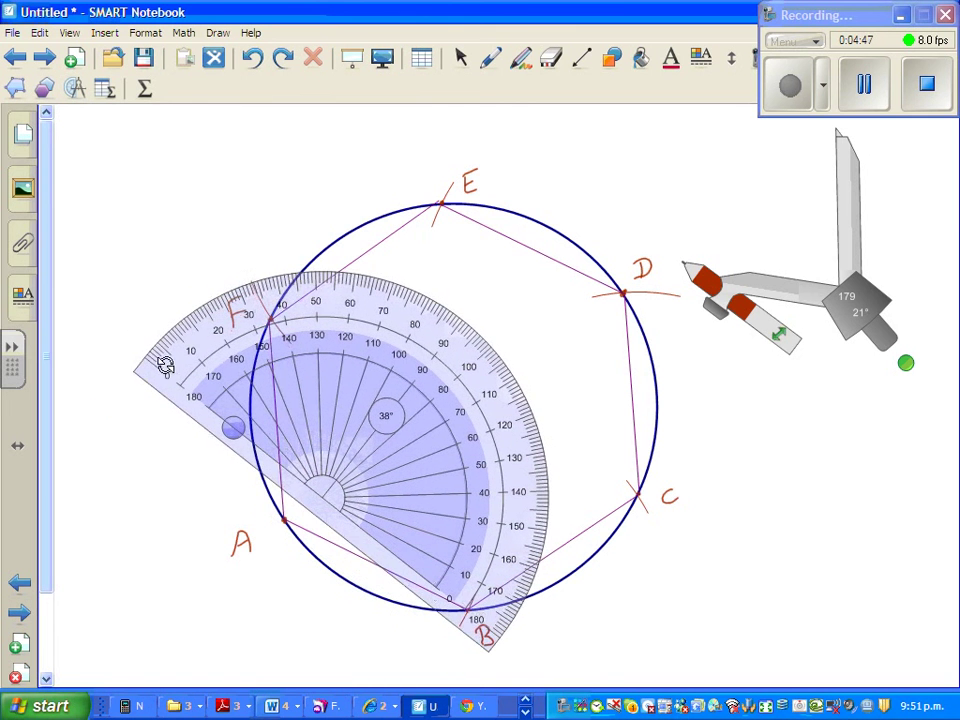
{"action": "left_click_drag", "start_coordinate": [165, 366], "coordinate": [148, 393]}
{"action": "left_click_drag", "start_coordinate": [374, 444], "coordinate": [338, 466]}
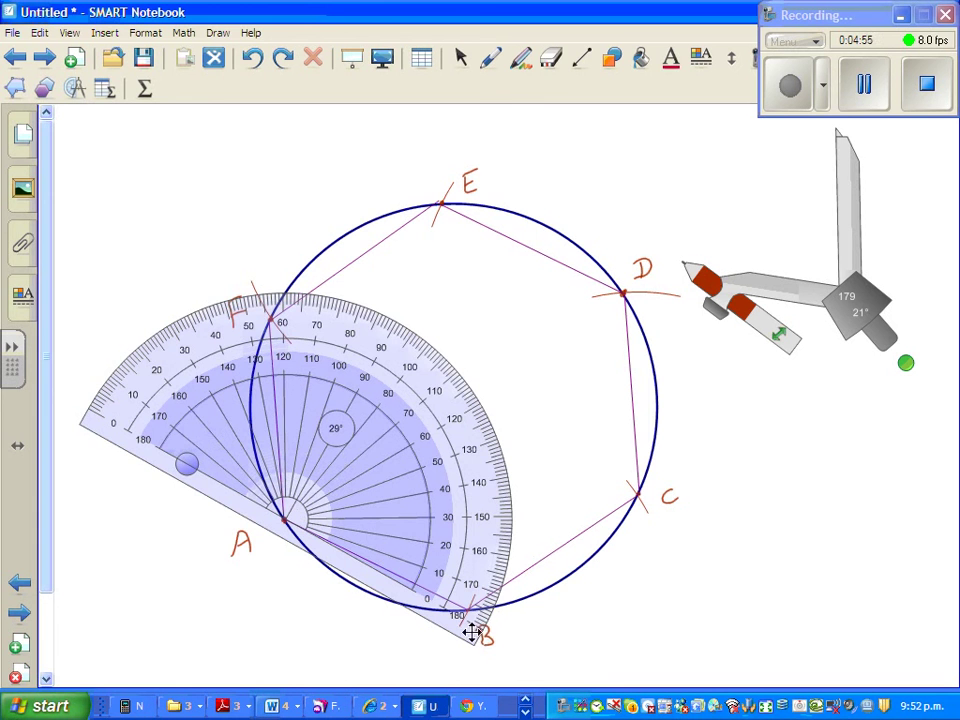
{"action": "left_click_drag", "start_coordinate": [474, 633], "coordinate": [476, 587]}
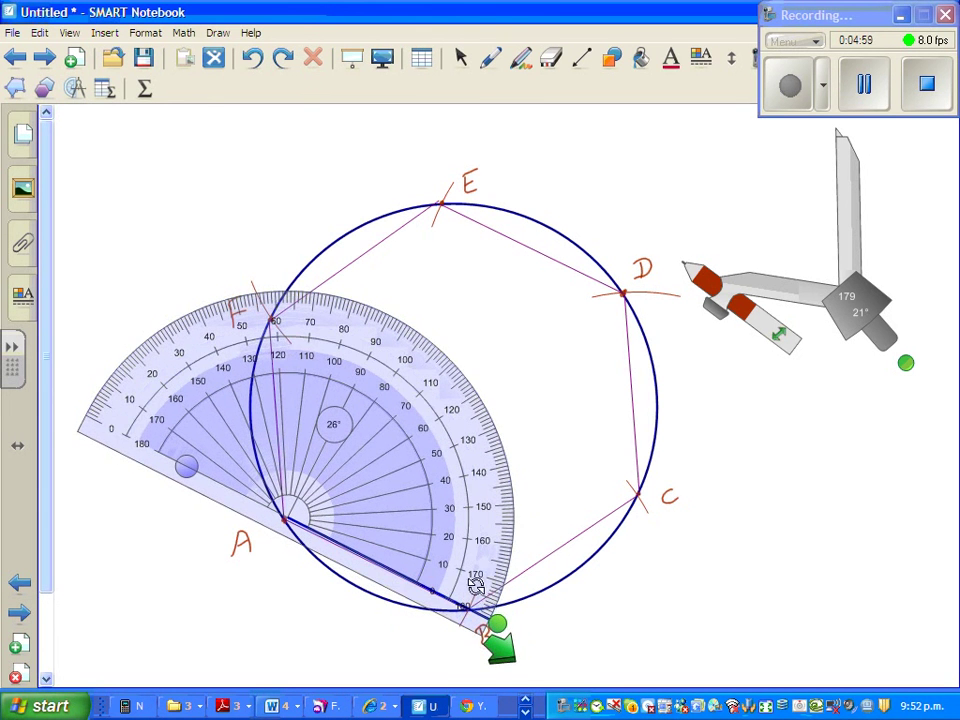
{"action": "mouse_move", "coordinate": [323, 480]}
{"action": "left_mouse_down"}
{"action": "mouse_move", "coordinate": [309, 489]}
{"action": "mouse_move", "coordinate": [320, 481]}
{"action": "left_mouse_up"}
{"action": "left_click_drag", "start_coordinate": [375, 339], "coordinate": [492, 282]}
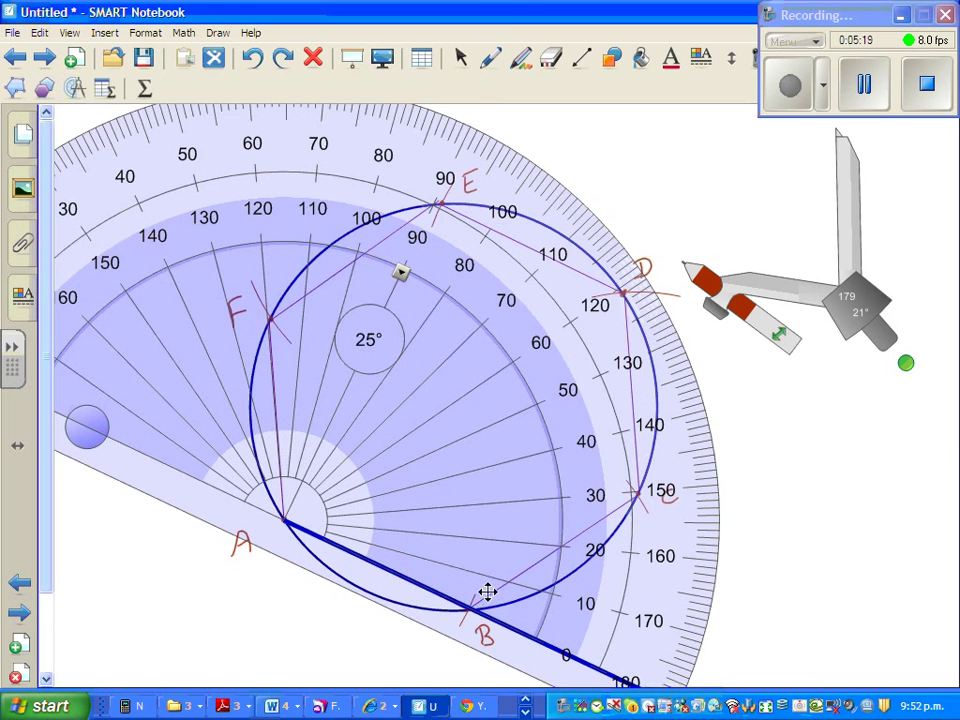
{"action": "mouse_move", "coordinate": [618, 680]}
{"action": "left_mouse_down"}
{"action": "mouse_move", "coordinate": [634, 647]}
{"action": "mouse_move", "coordinate": [617, 660]}
{"action": "mouse_move", "coordinate": [619, 681]}
{"action": "left_mouse_up"}
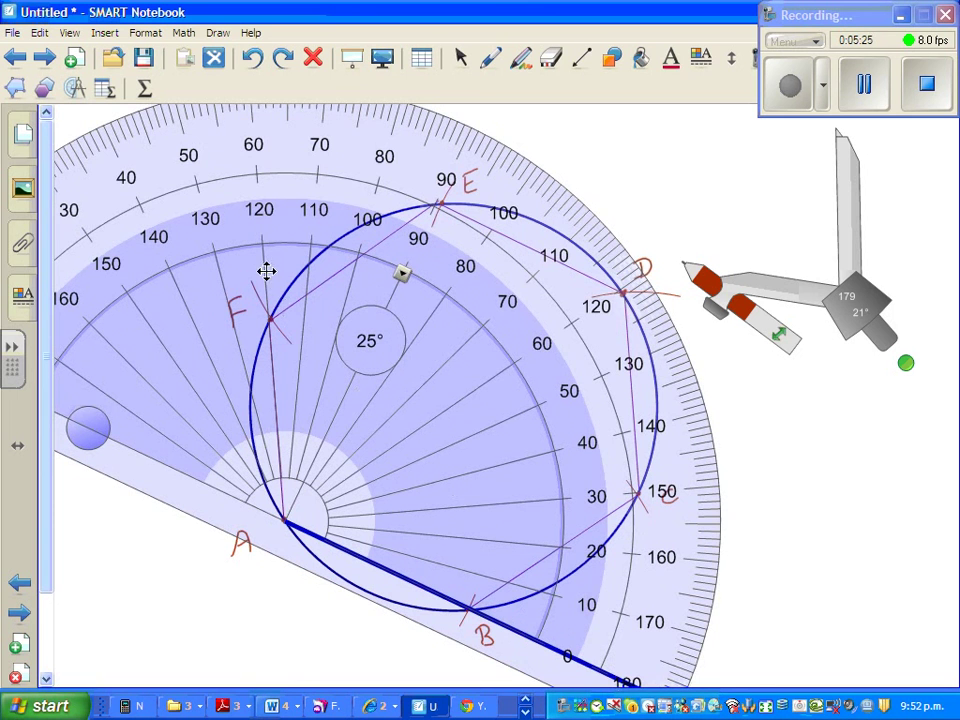